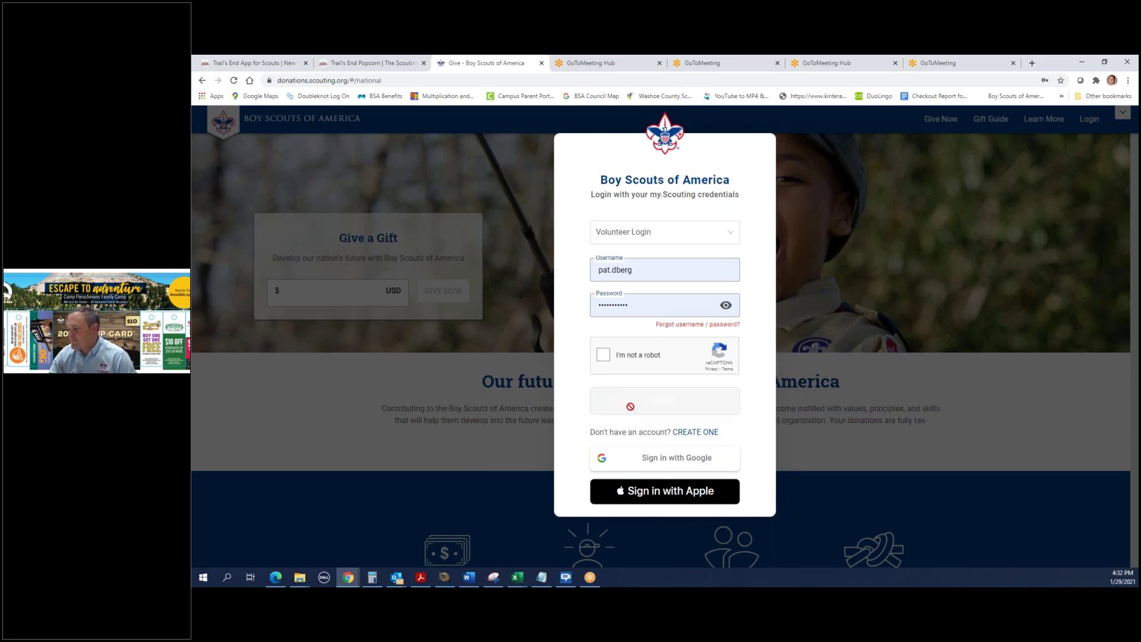
Sign in to the Boy Scouts of America donation site with the Google account.
left_click(641, 467)
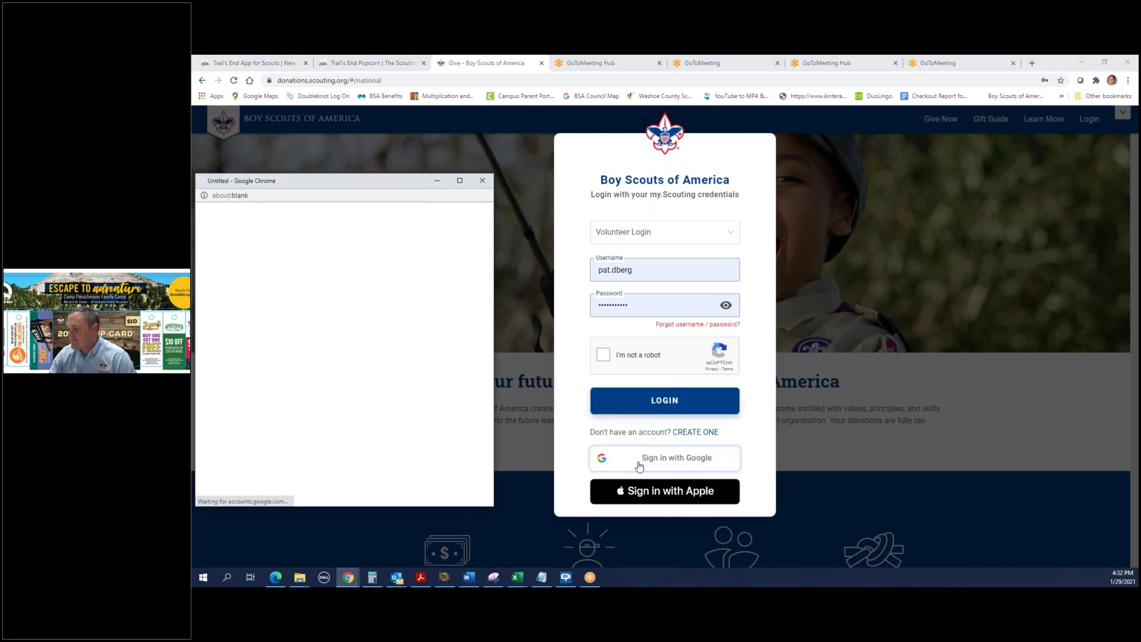
left_click_drag(360, 184, 85, 179)
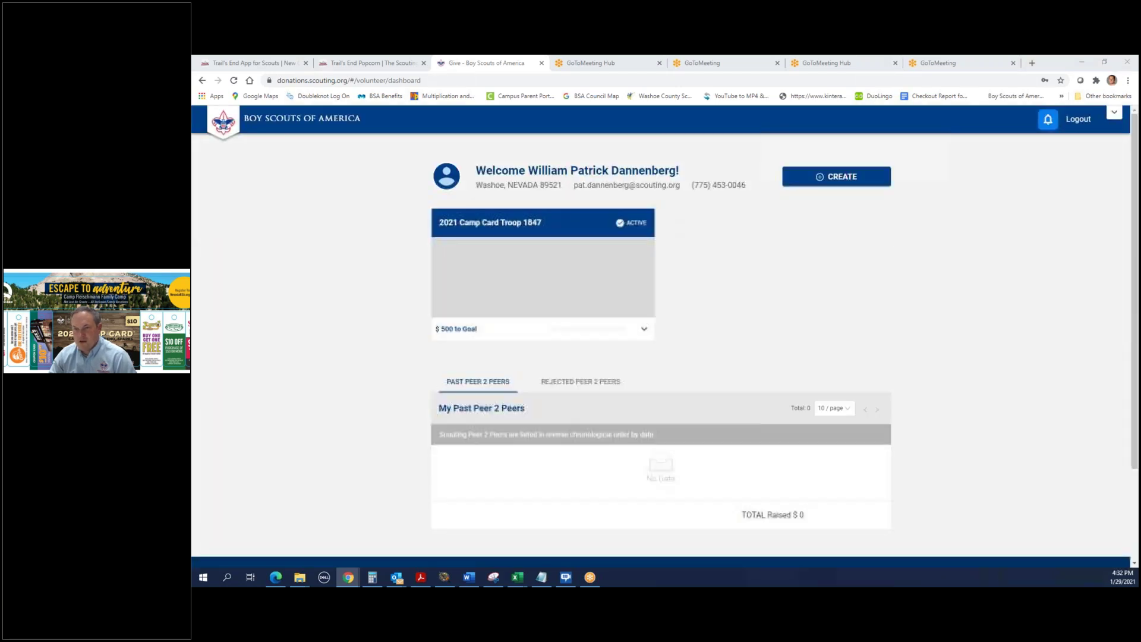
left_click(711, 313)
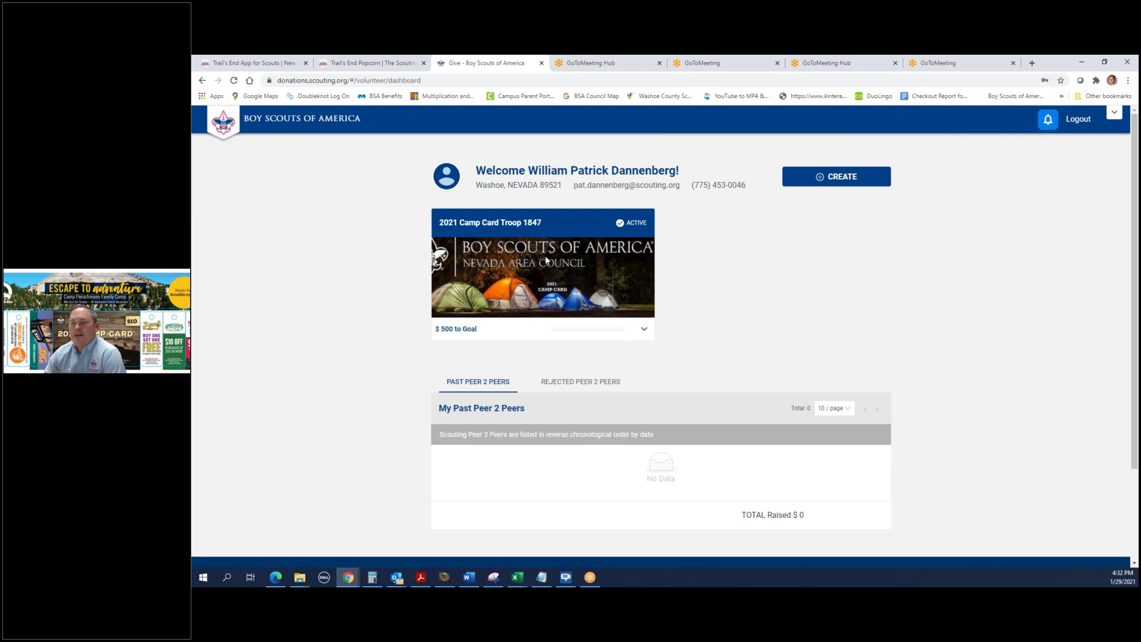
Start a new fundraising appeal that supports the Nevada Area Council.
left_click(822, 180)
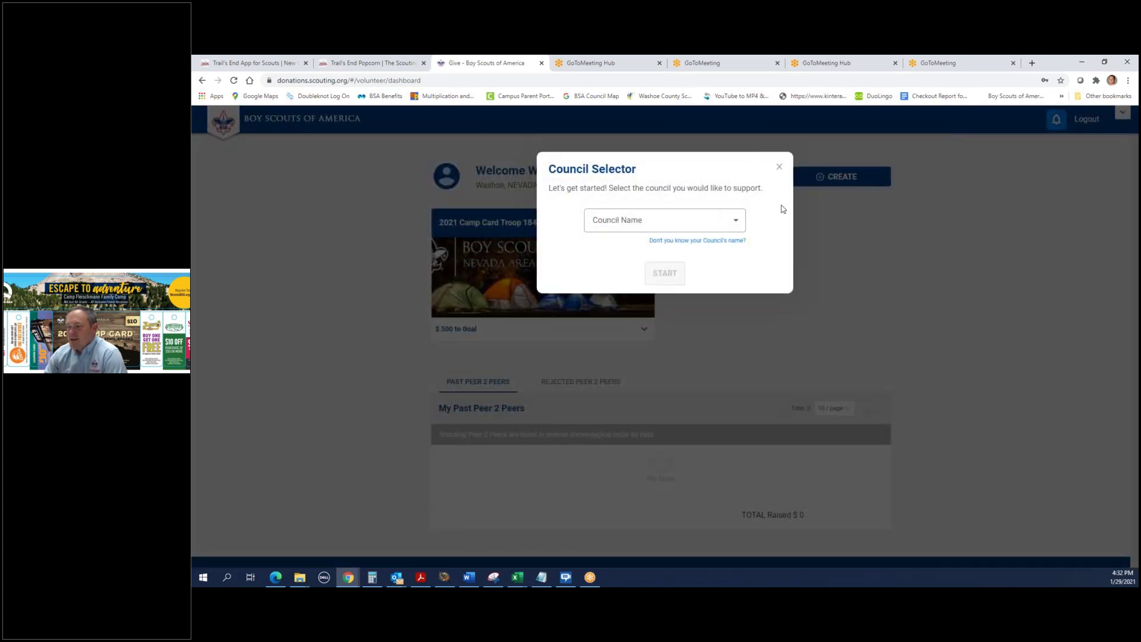
left_click(727, 221)
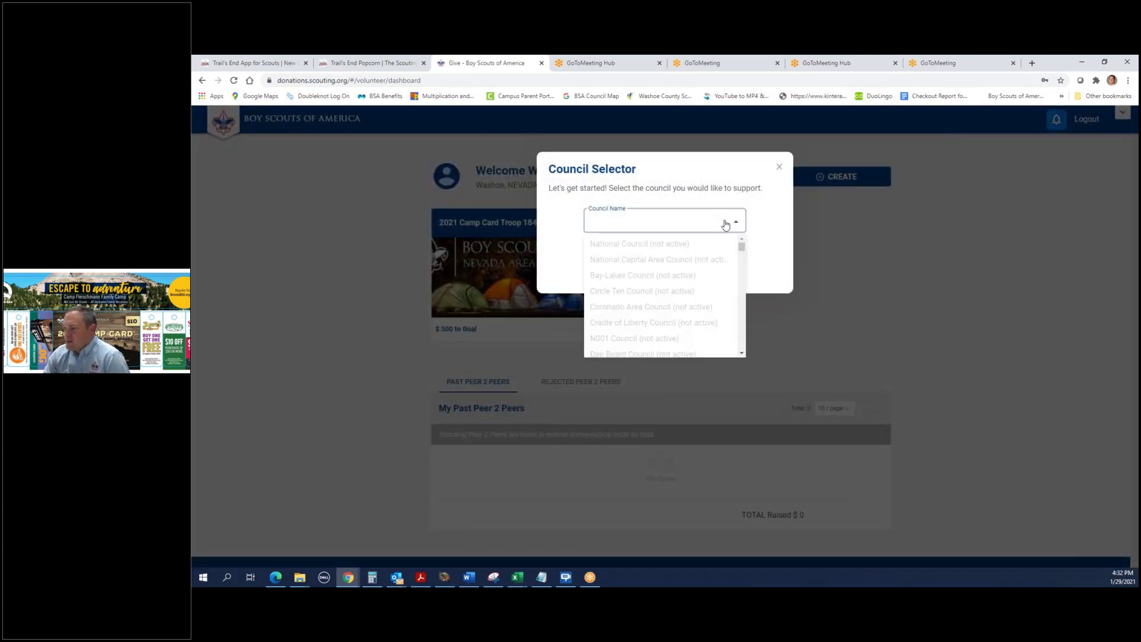
left_click_drag(742, 248, 761, 350)
left_click_drag(753, 306, 761, 242)
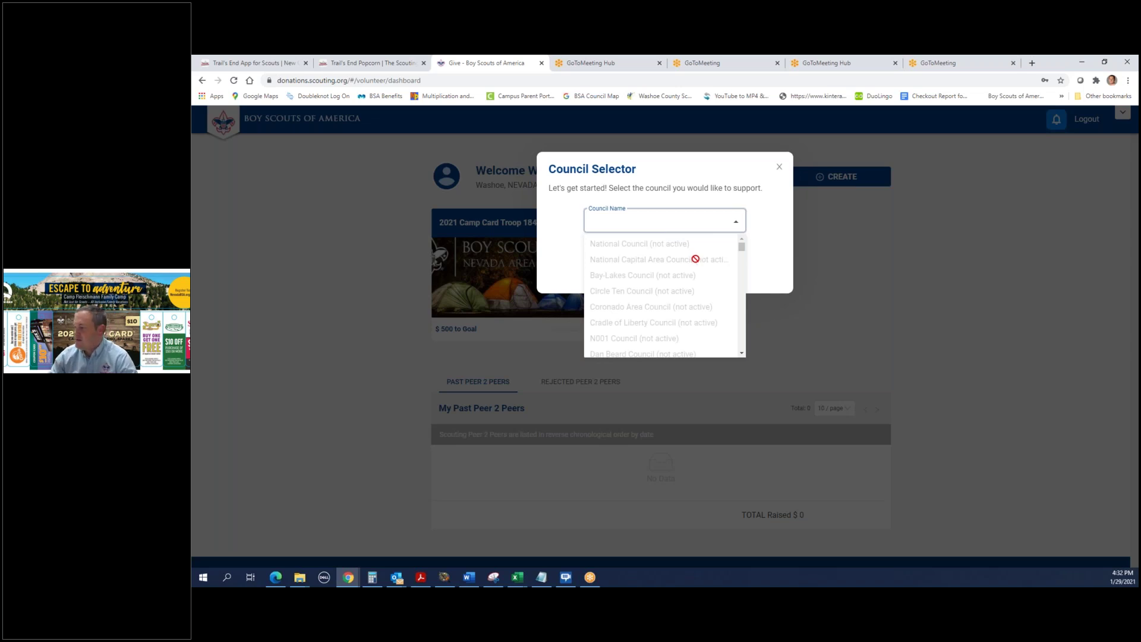
left_click_drag(742, 249, 744, 256)
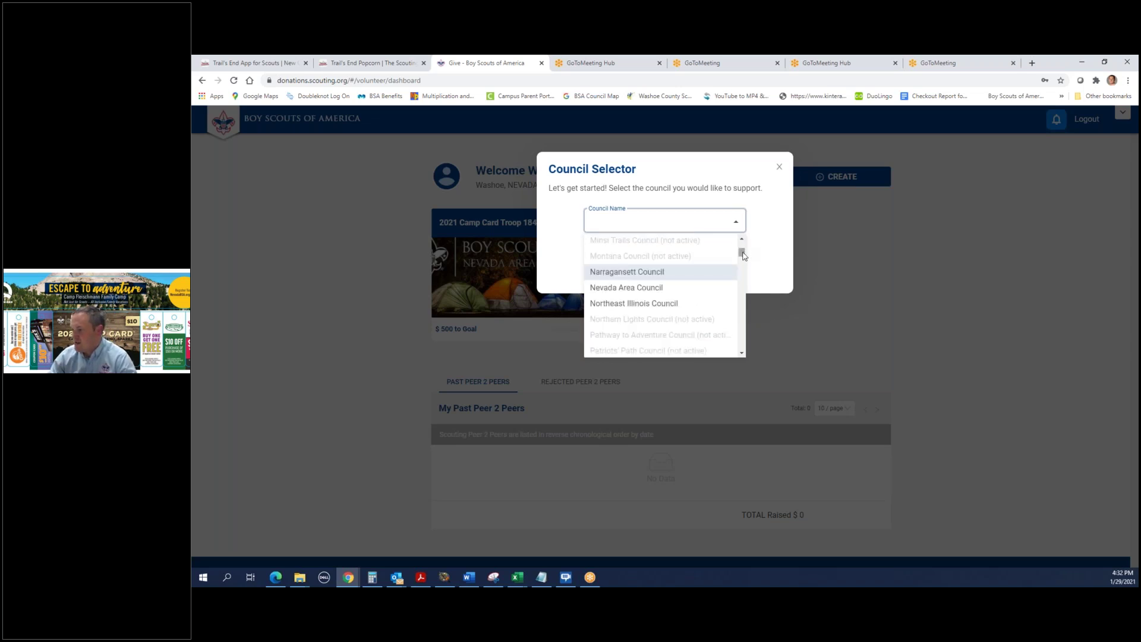
left_click(613, 288)
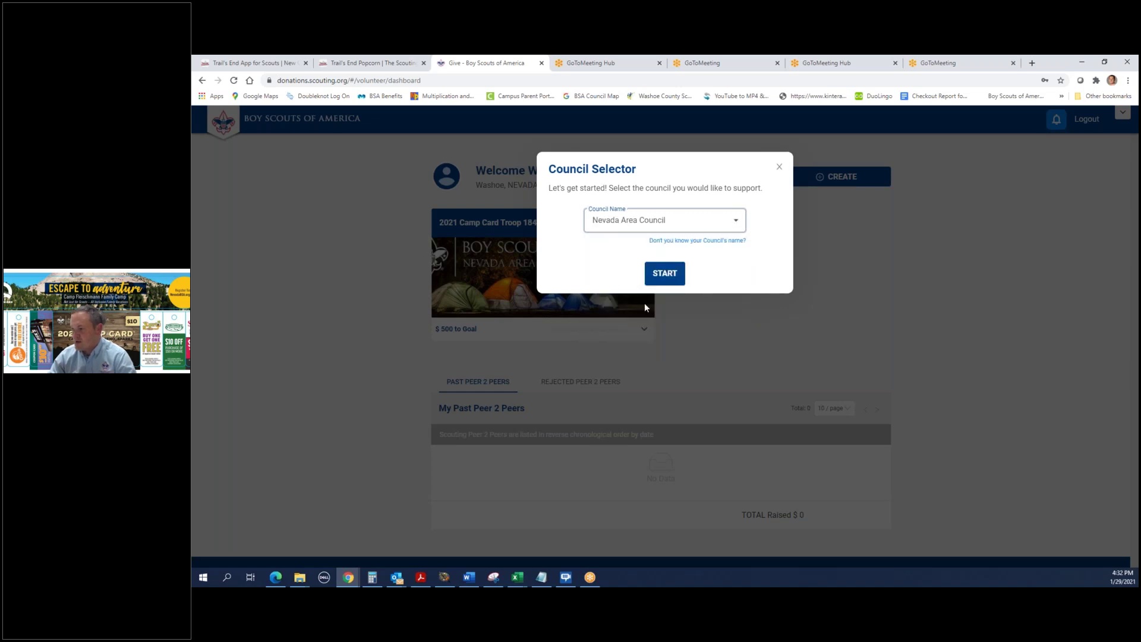
left_click(666, 274)
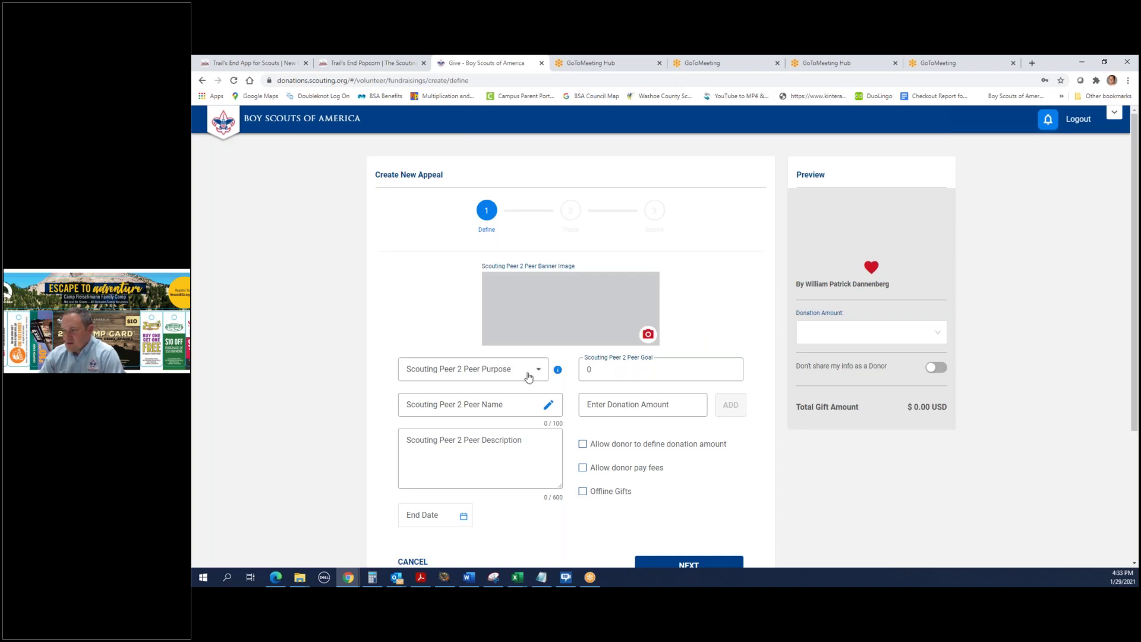
Set the Scouting Peer 2 Peer purpose to 2021 Camp Cards.
scroll(528, 376, "down", 1)
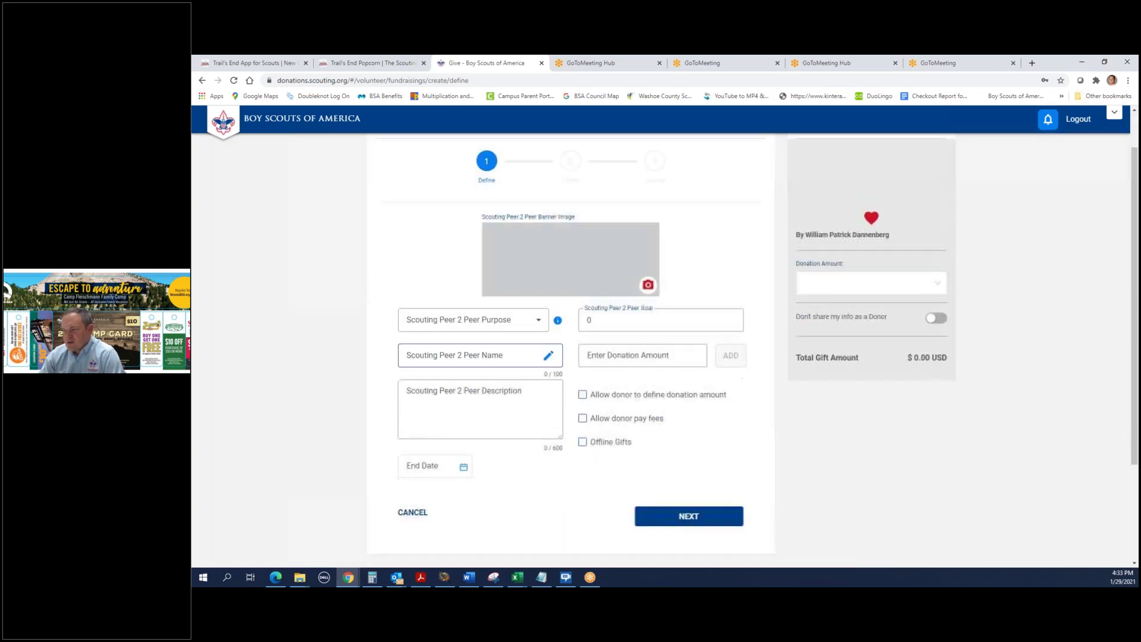
left_click(528, 325)
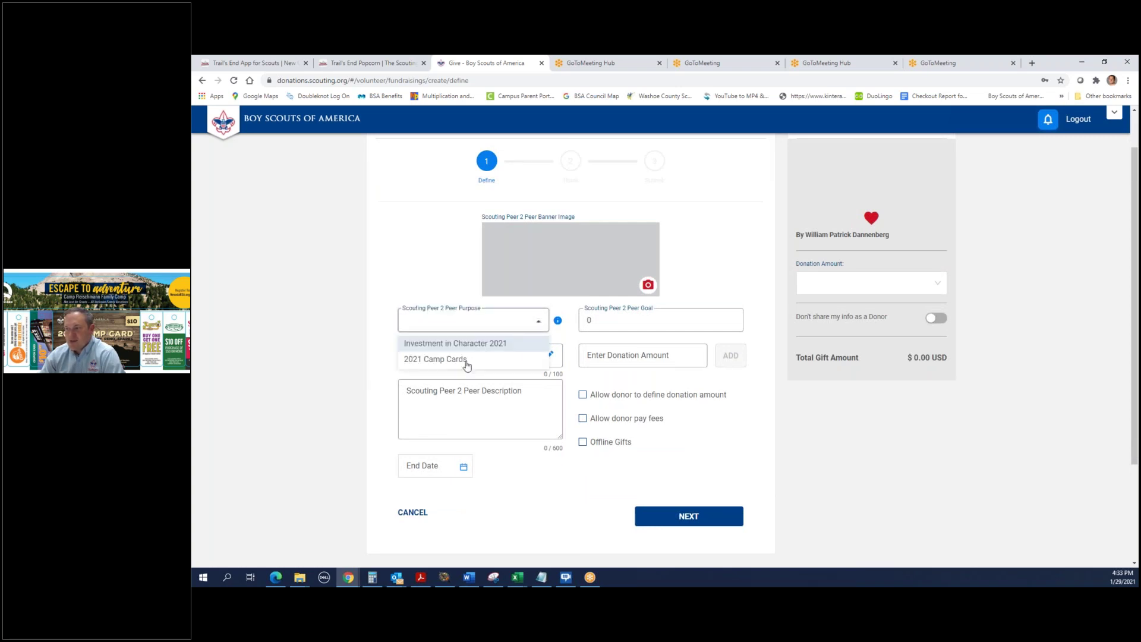
left_click(443, 360)
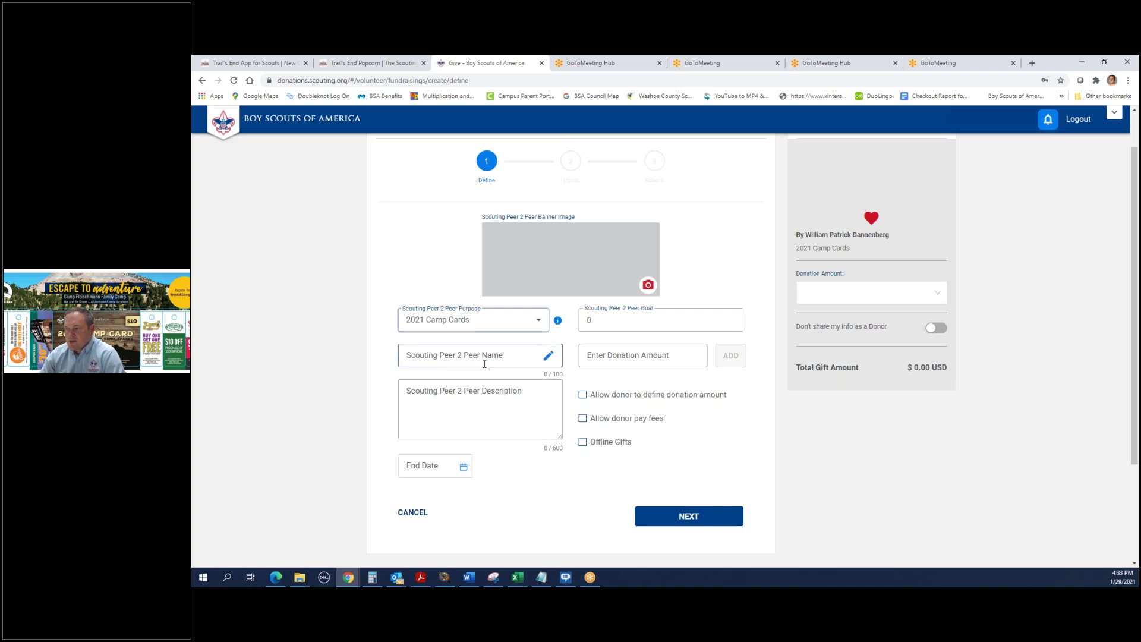
Name the appeal with the scout's first name in possessive form, followed by "Troop 1847 Camp Cards".
left_click(514, 354)
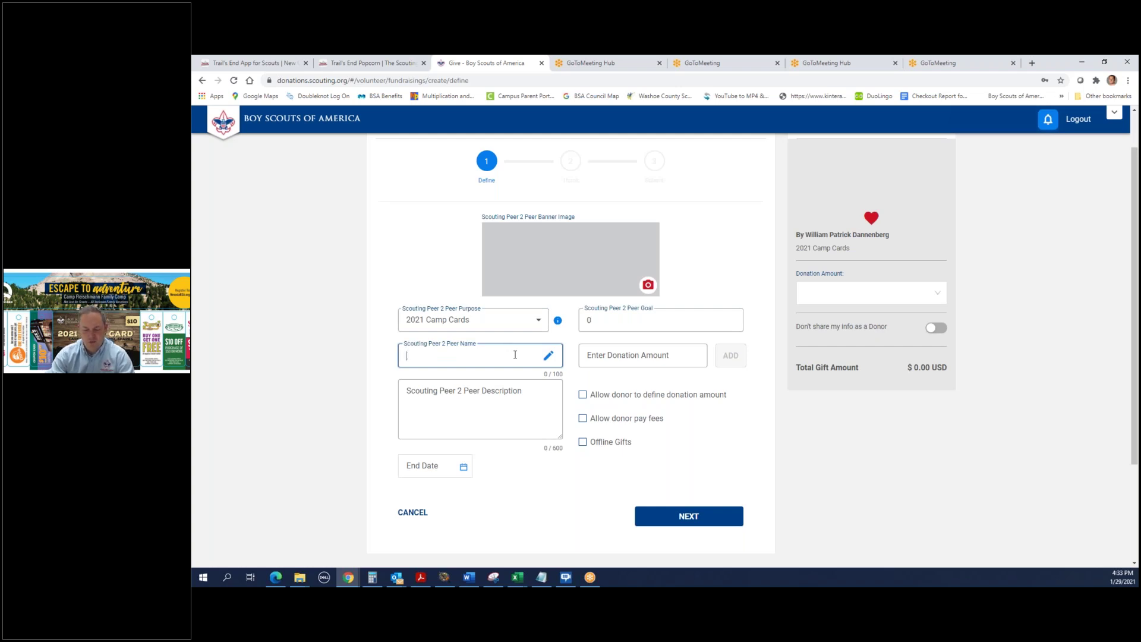
type("Ca")
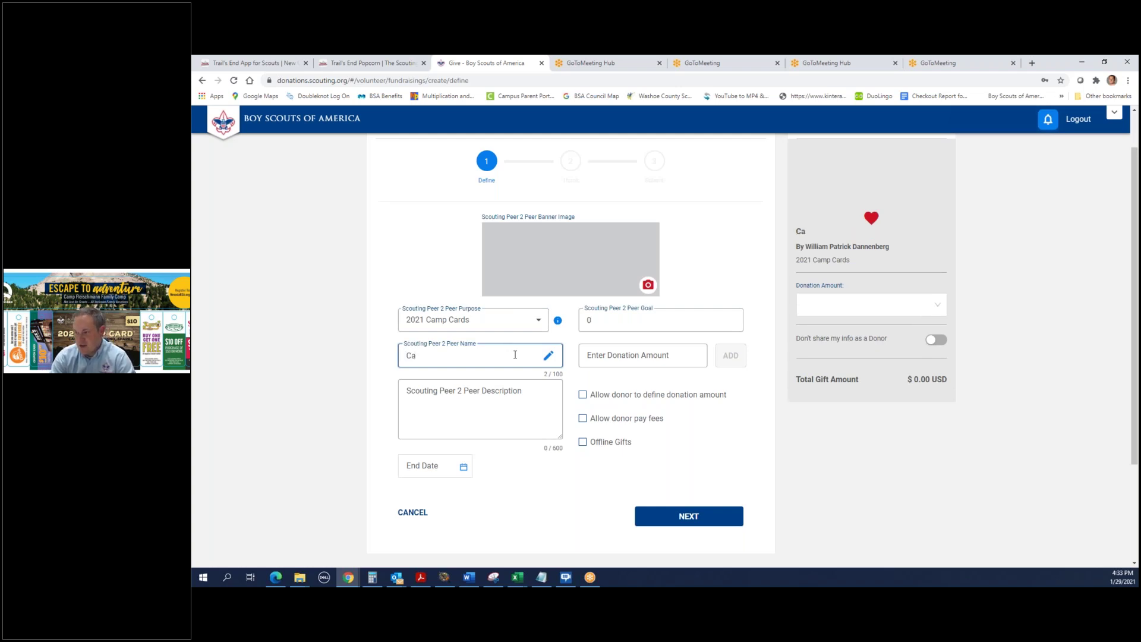
type("leb's Trop")
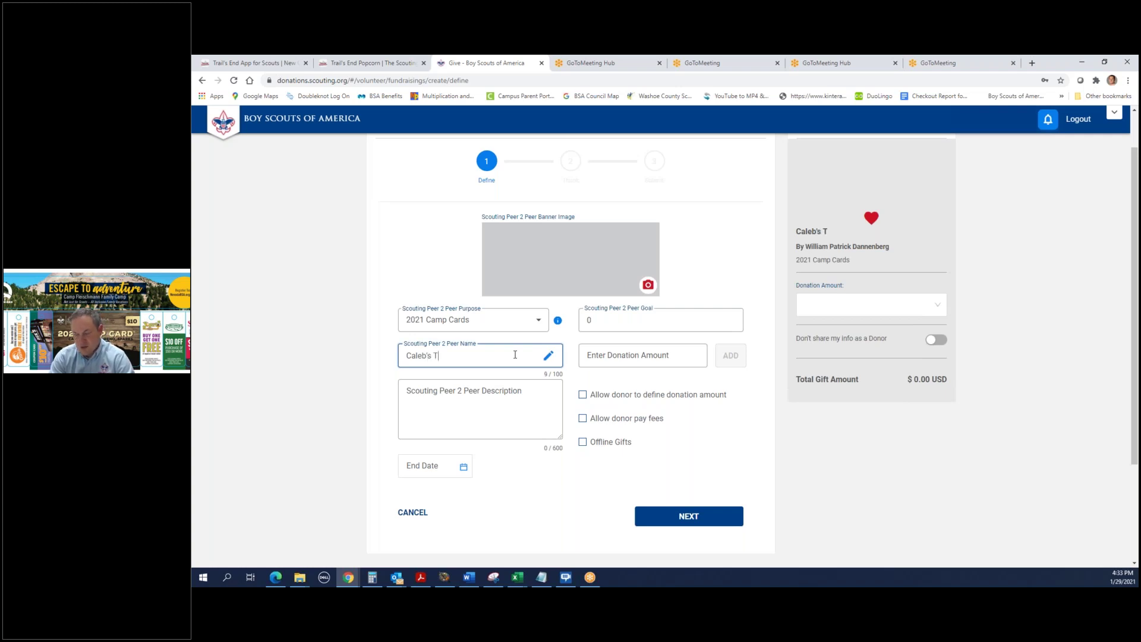
key("BackSpace")
type("op")
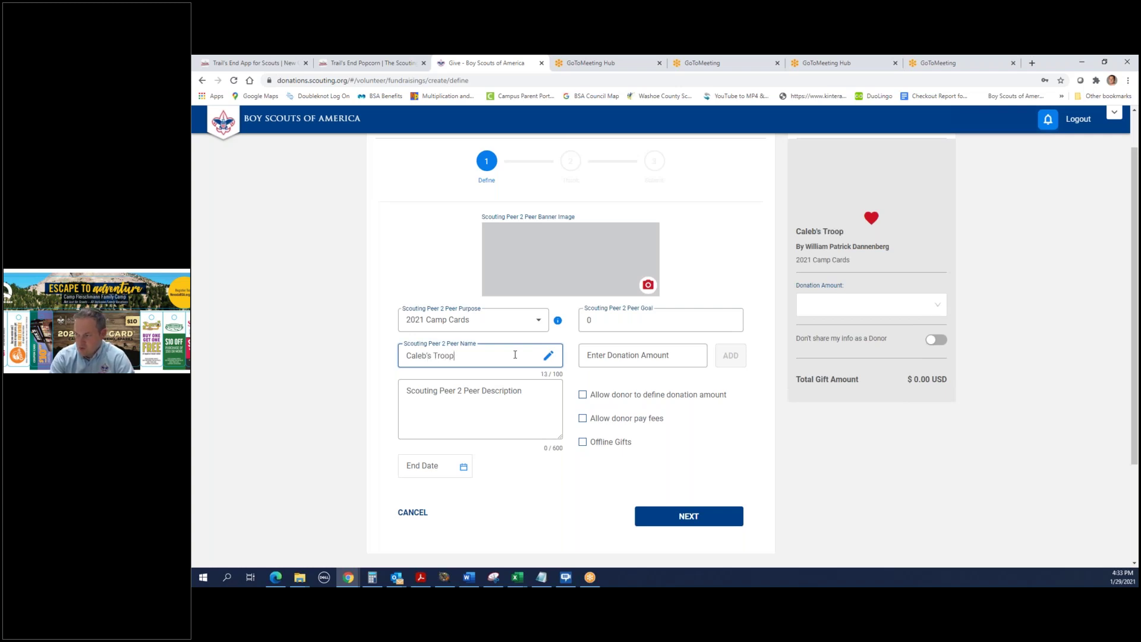
type(" 1847 Camp Cards")
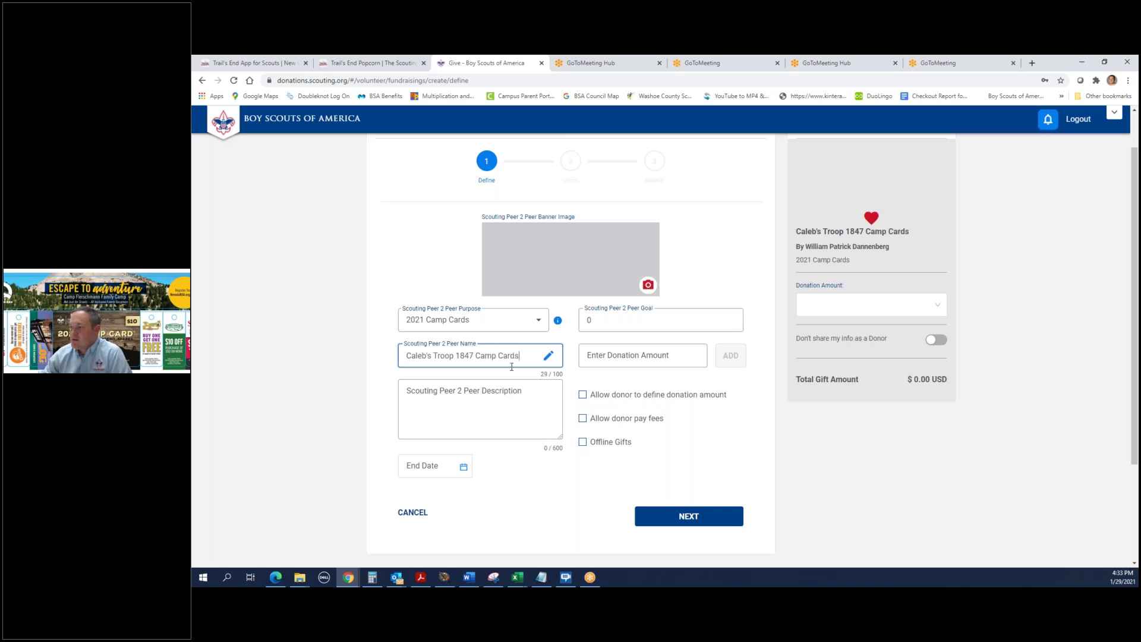
Enter "Help me earn my way to Scout camp!" as the appeal's description.
left_click(524, 398)
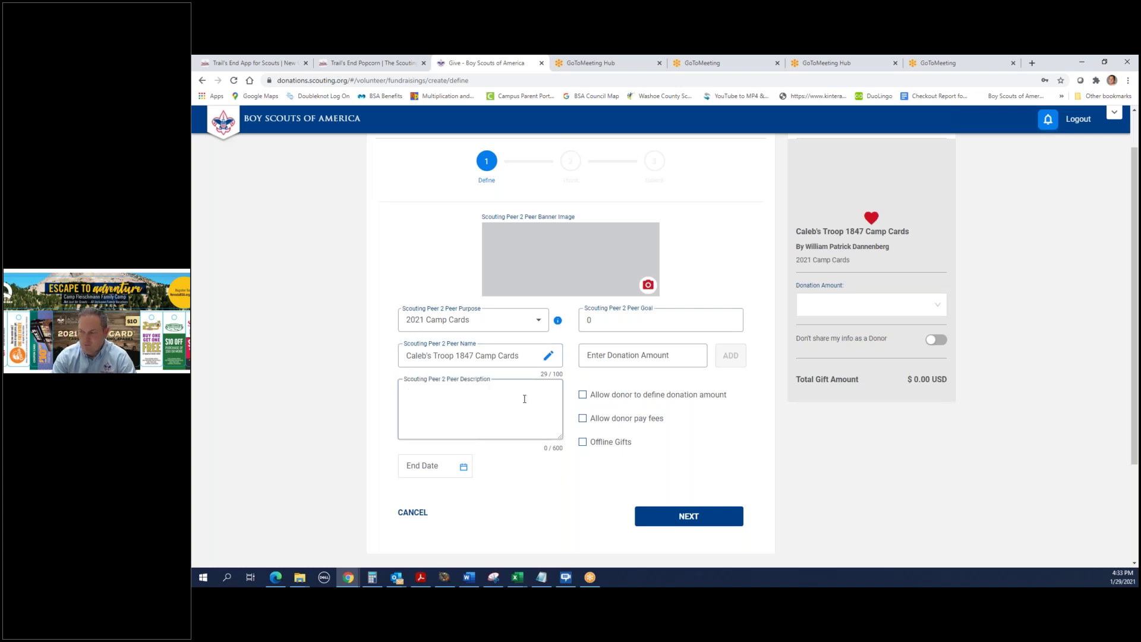
type("Help")
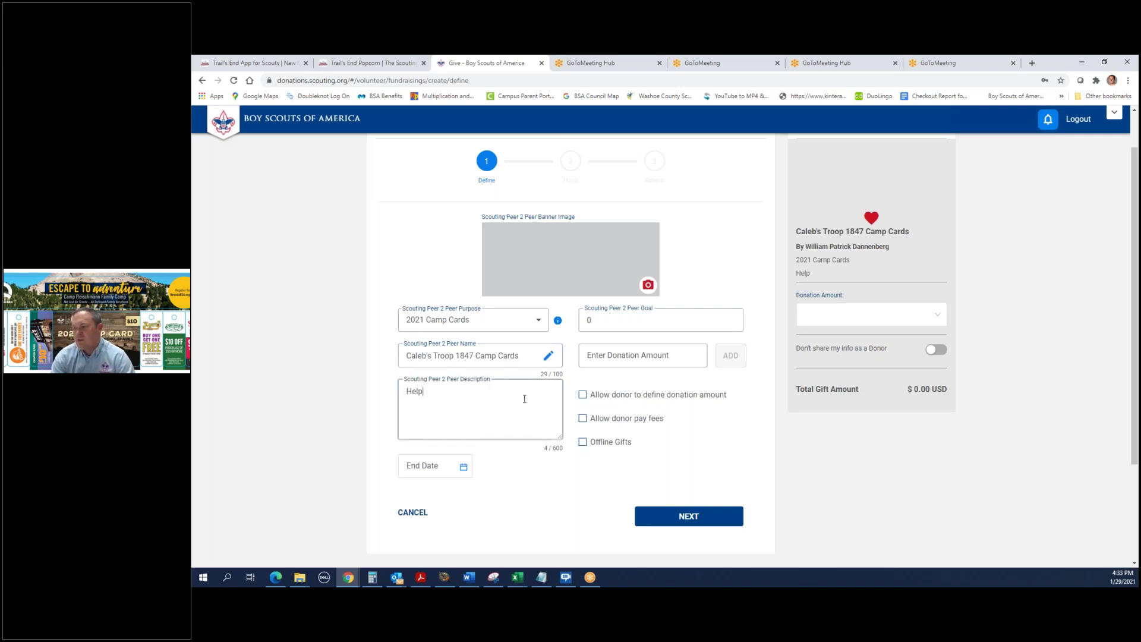
type(" me e")
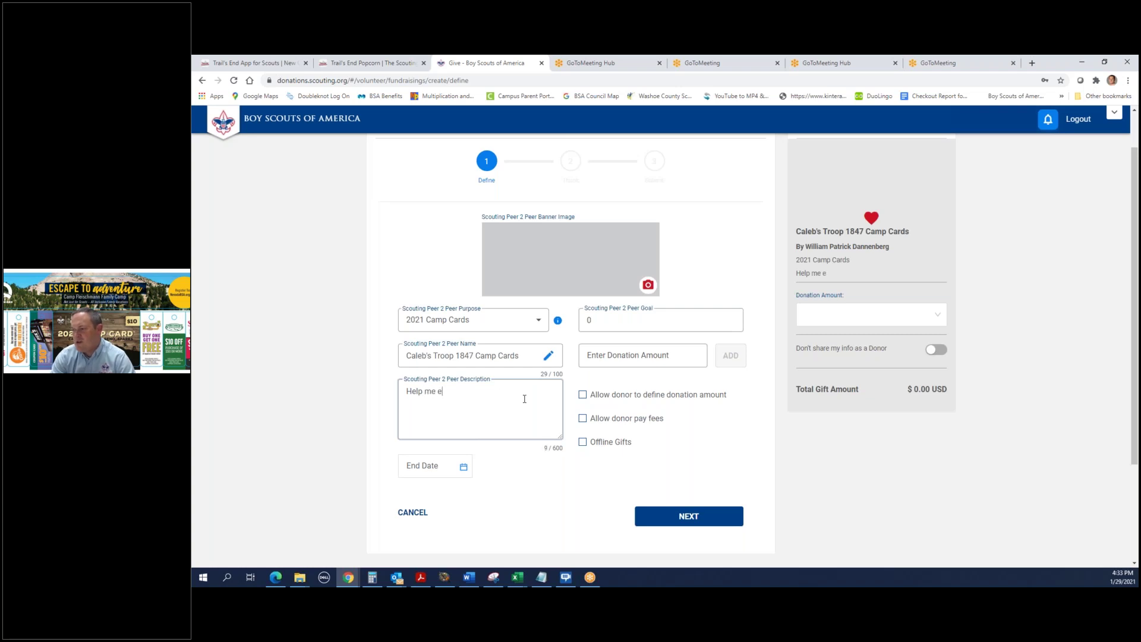
type("arn my way ")
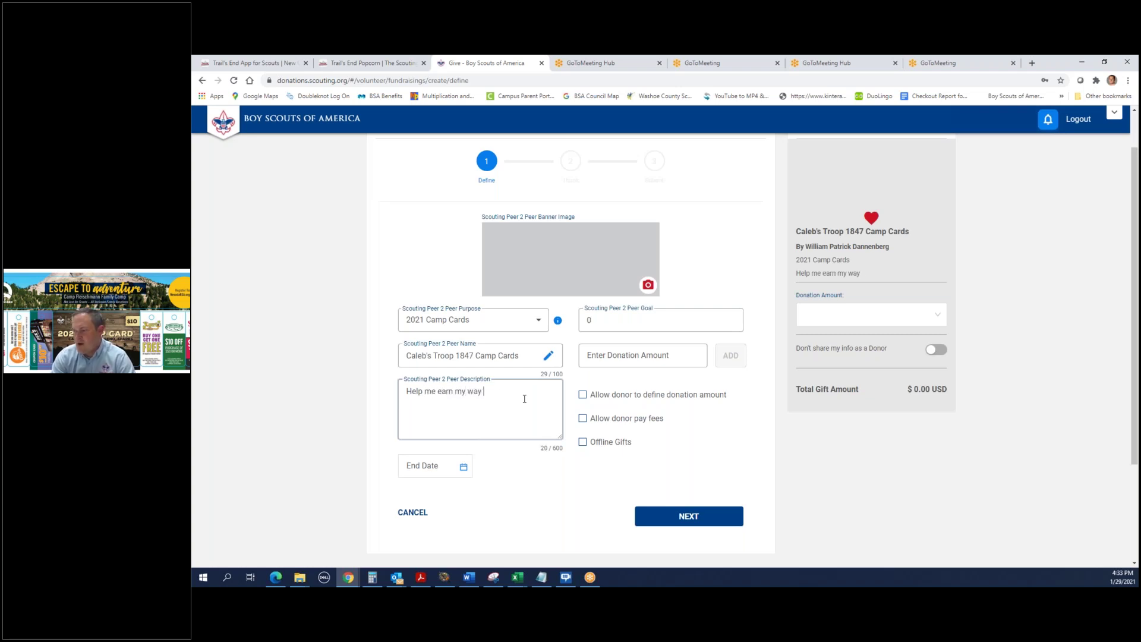
type("to Scout ca")
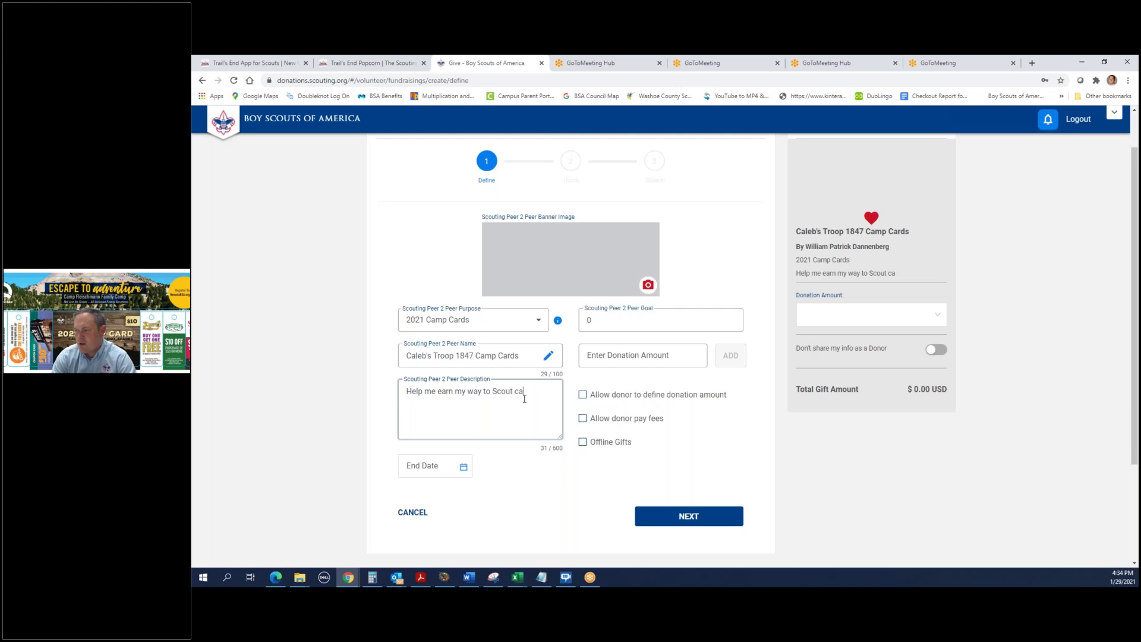
type("mp!")
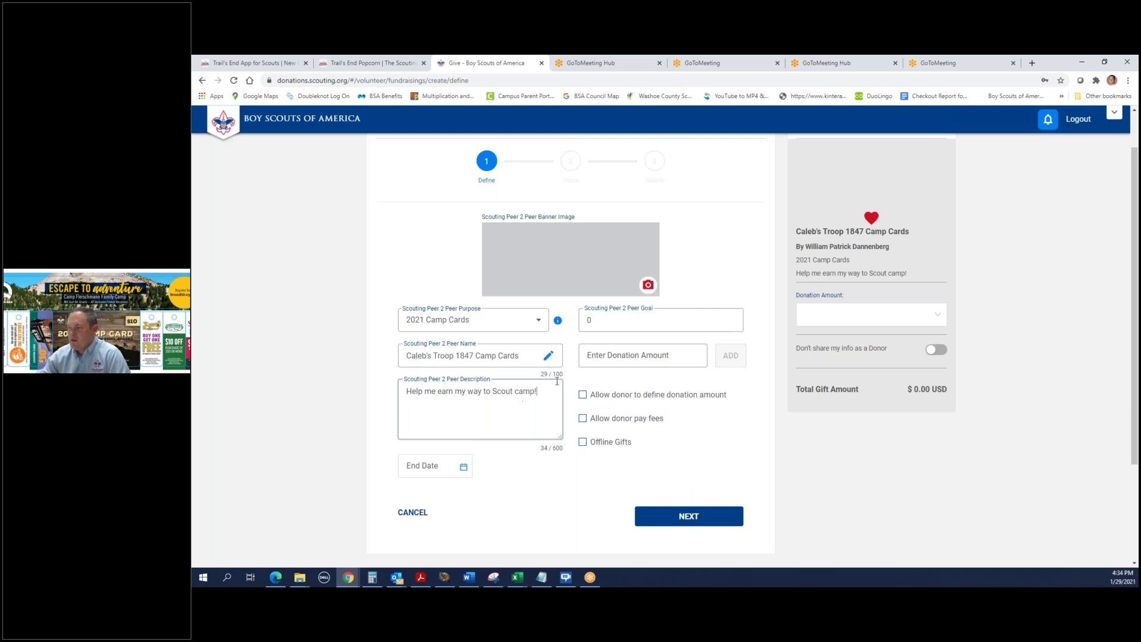
Set the Scouting Peer 2 Peer goal to 750.
left_click(597, 328)
double_click(597, 328)
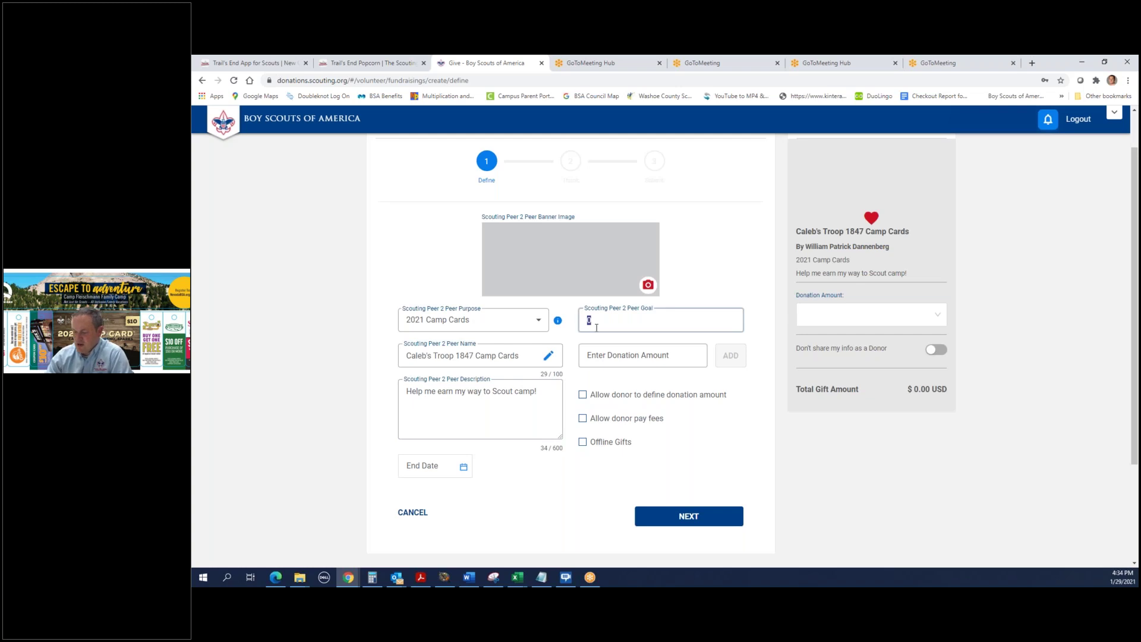
type("750")
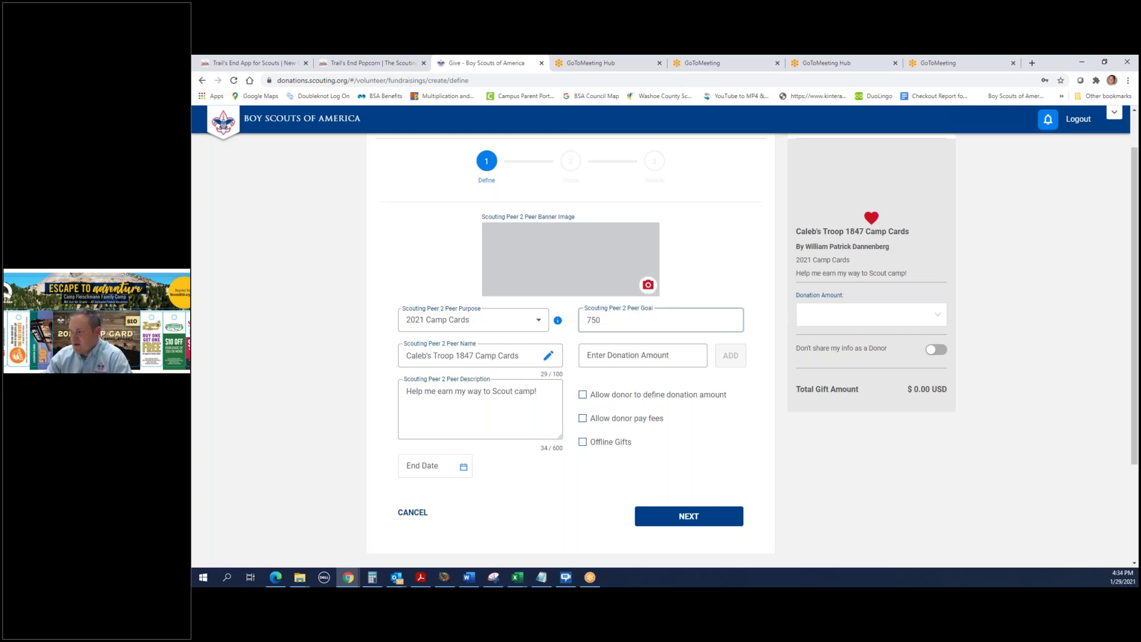
Add 10 and 20 USD as donation amounts that donors can choose.
left_click(675, 355)
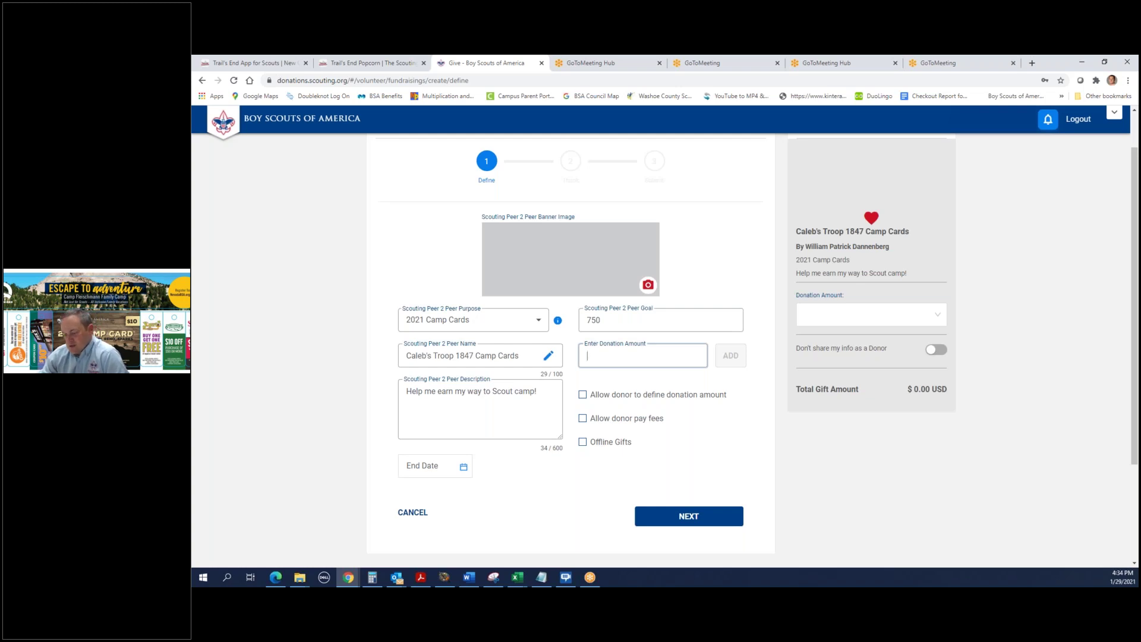
type("10")
left_click(731, 356)
left_click(666, 357)
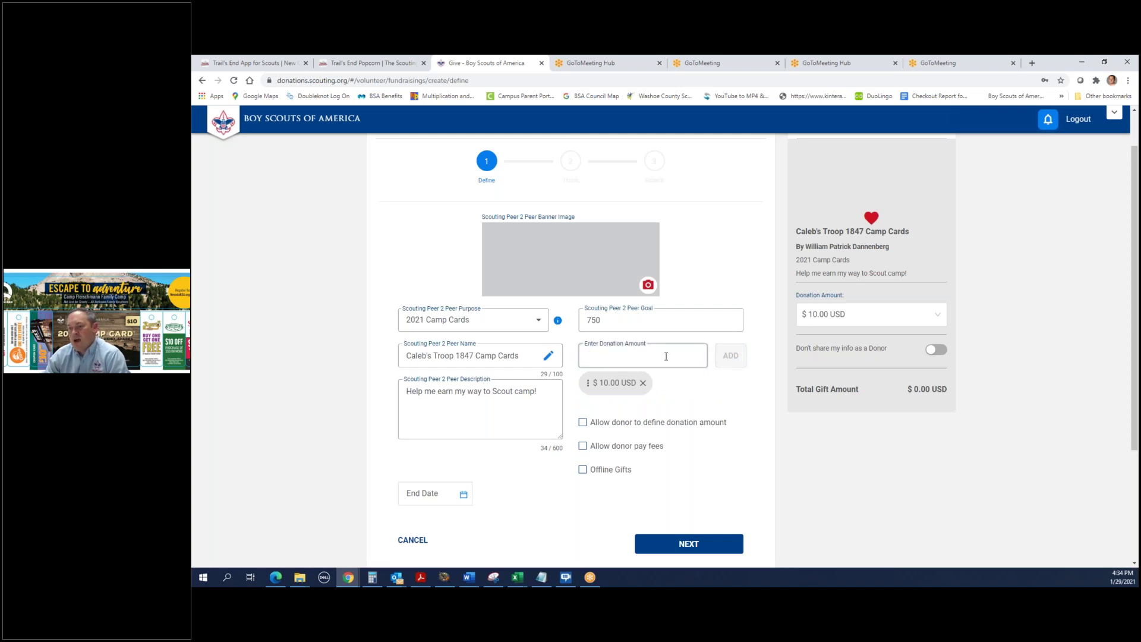
type("20")
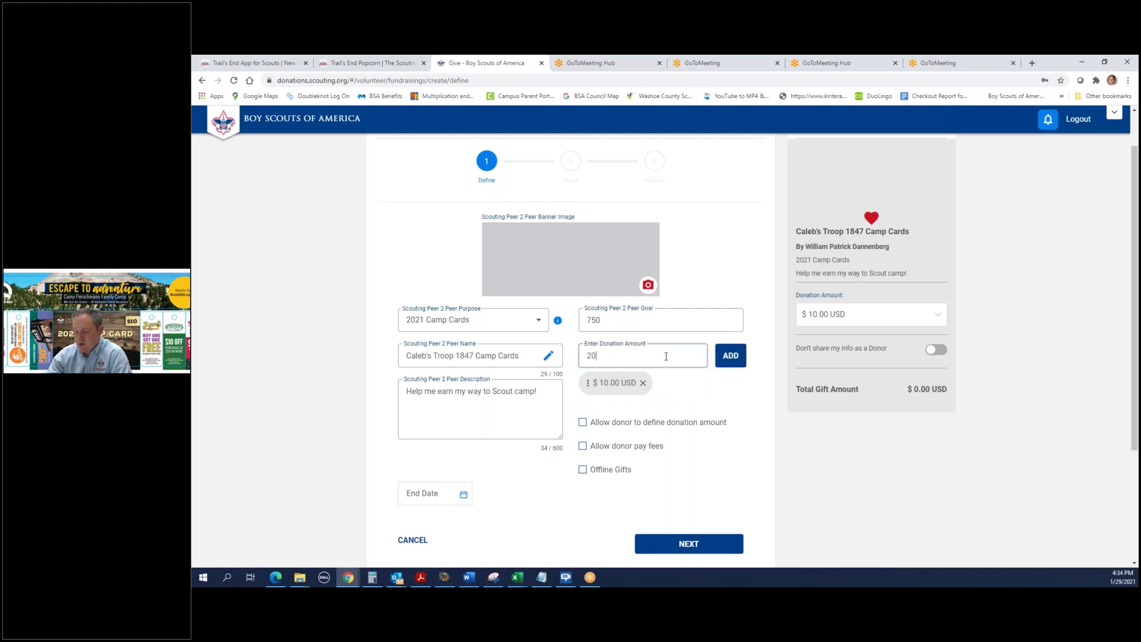
left_click(720, 356)
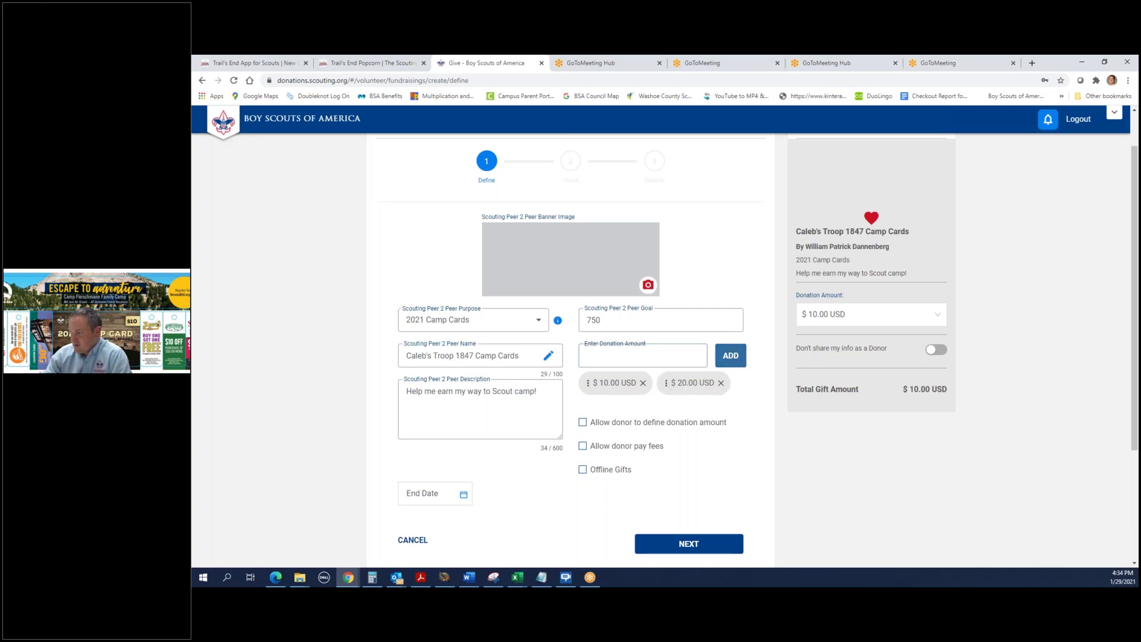
Add further donation amounts of 30, 40 and 50 USD to the appeal.
left_click(646, 359)
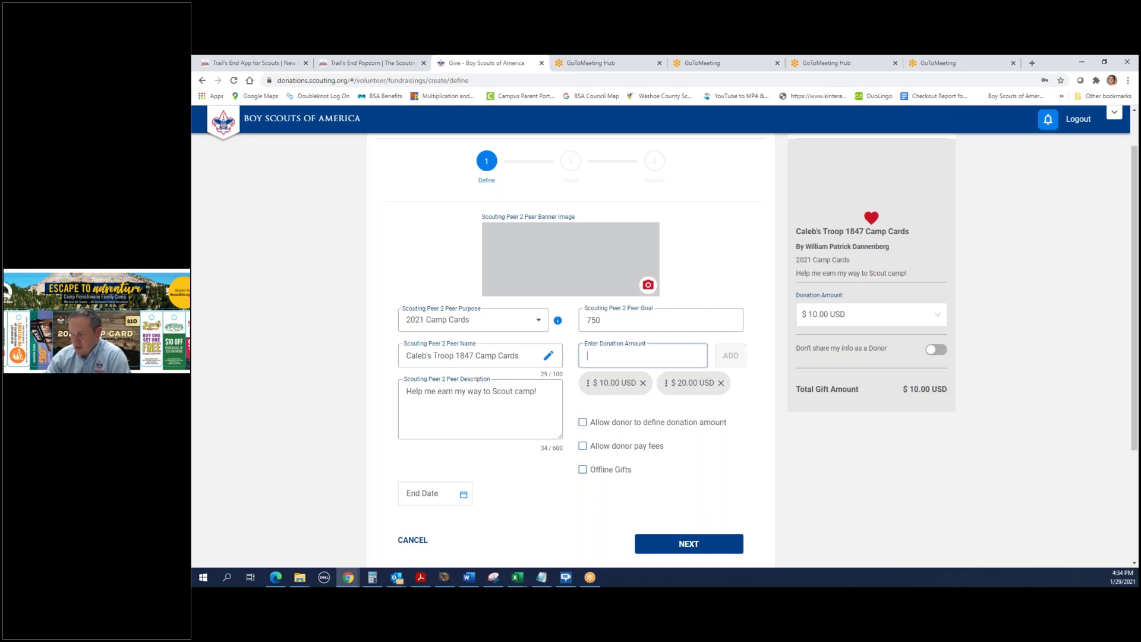
type("30")
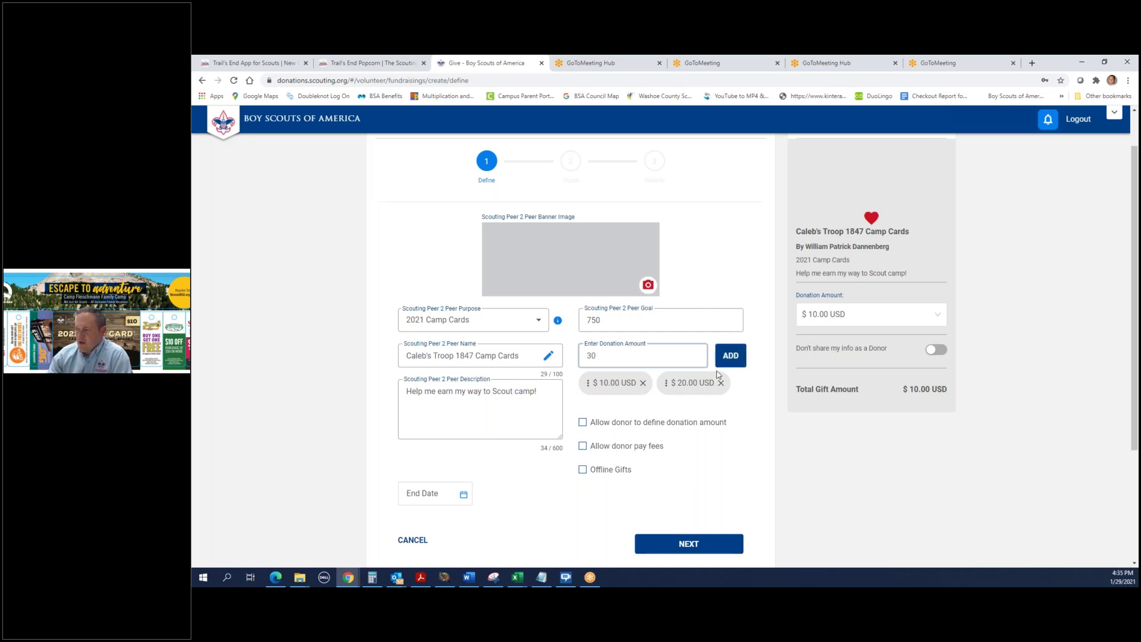
left_click(731, 355)
left_click(664, 354)
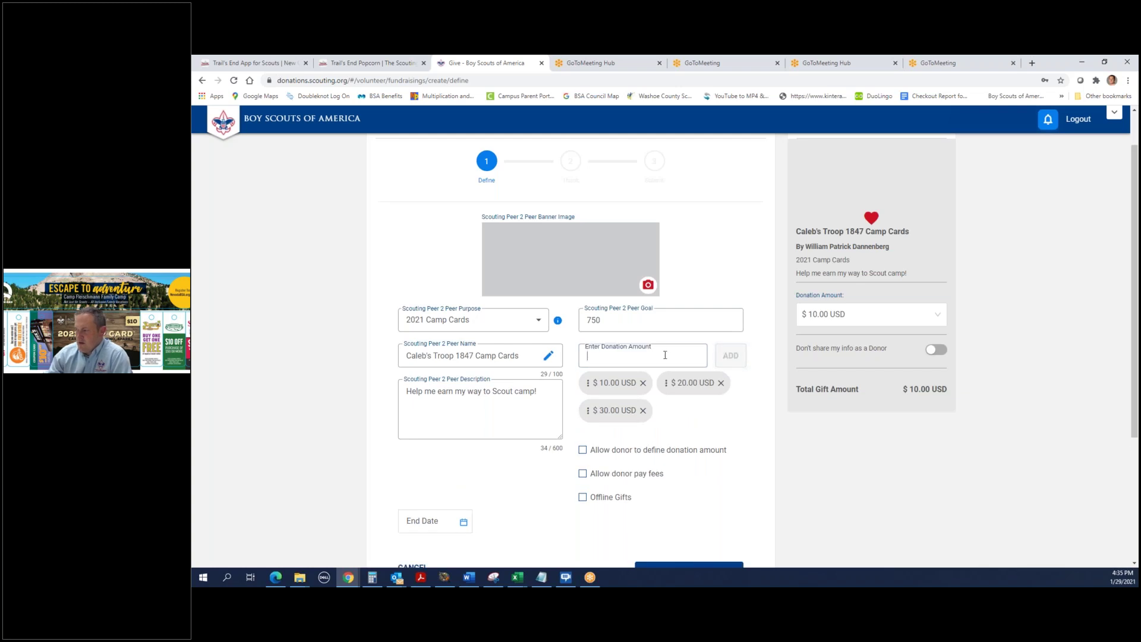
type("40")
left_click(731, 356)
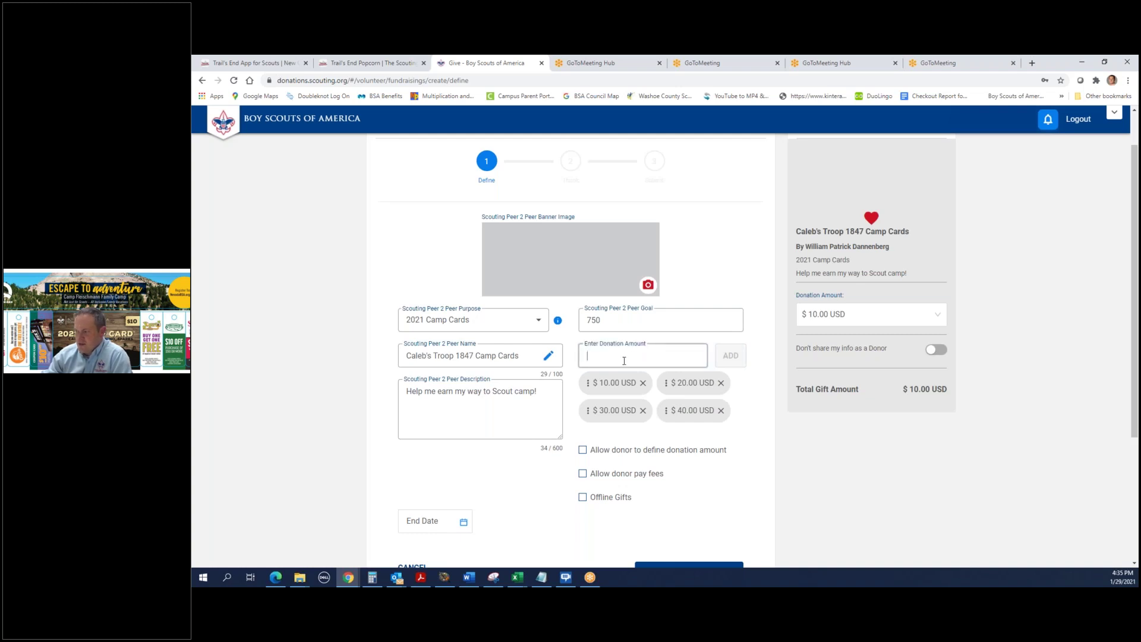
type("50")
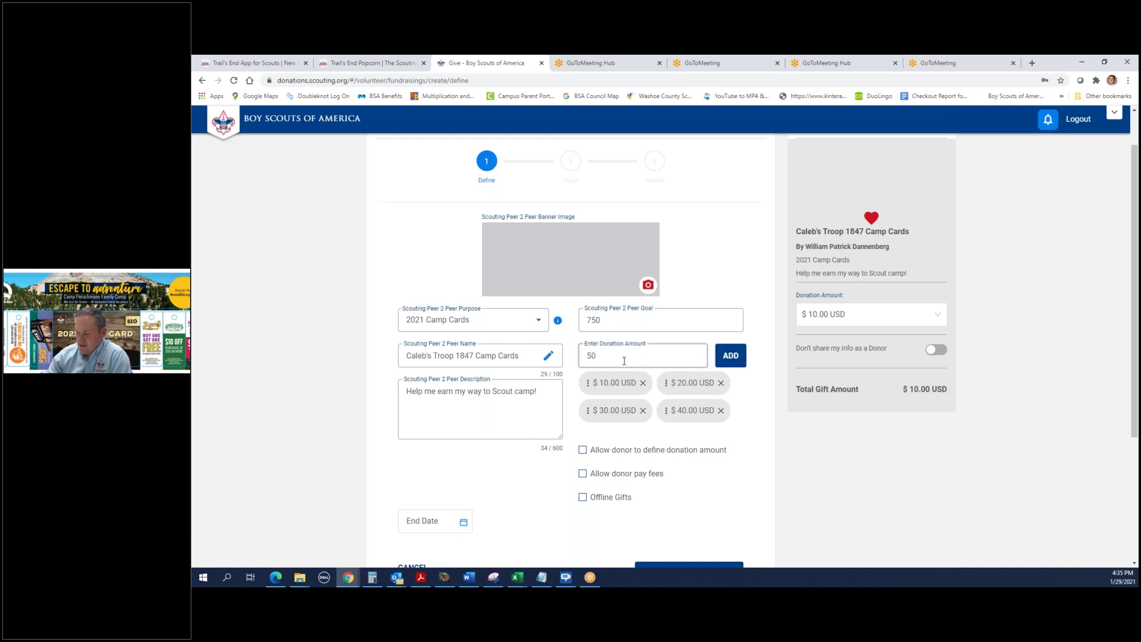
left_click(731, 356)
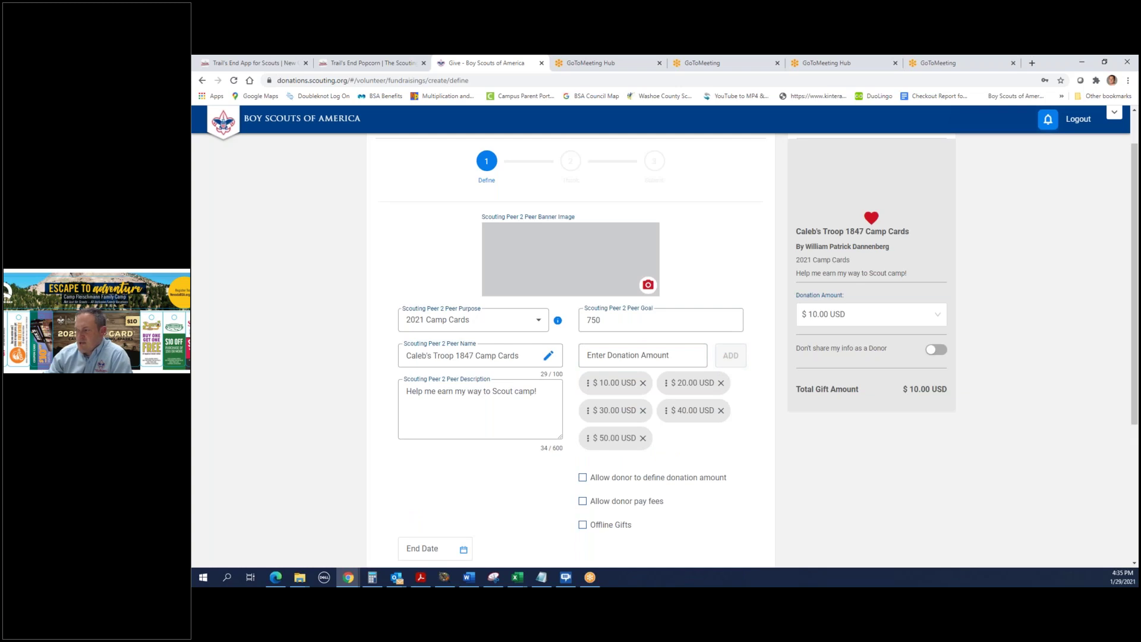
left_click(656, 358)
type("150")
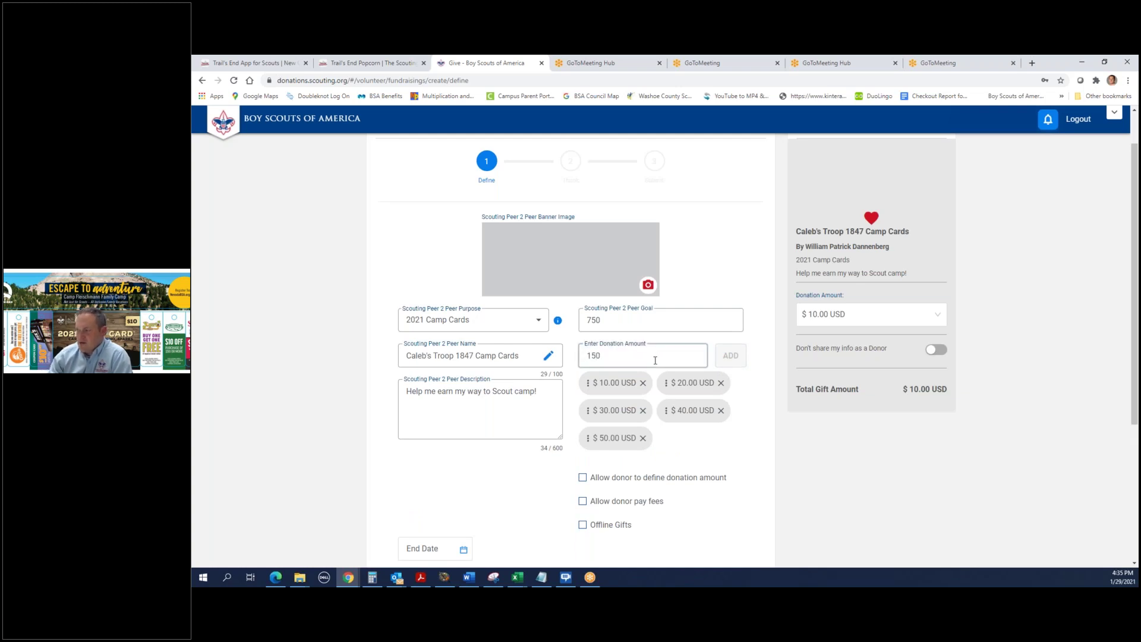
key("BackSpace")
key("BackSpace")
key("BackSpace")
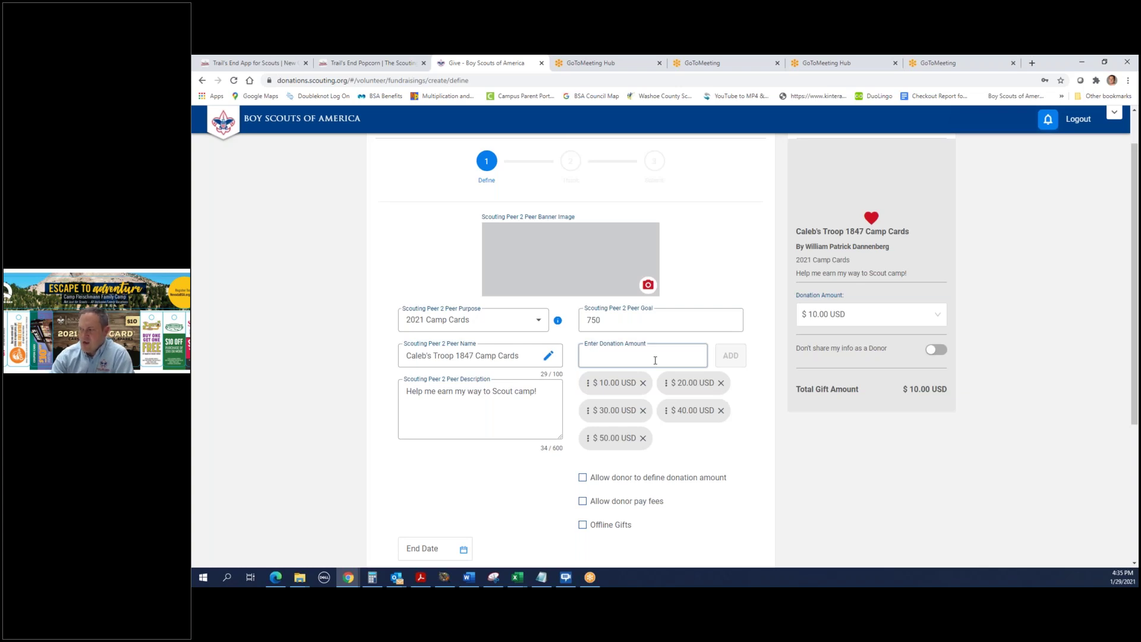
Allow donors to define their own donation amount and to pay the fees.
left_click(587, 486)
left_click(587, 486)
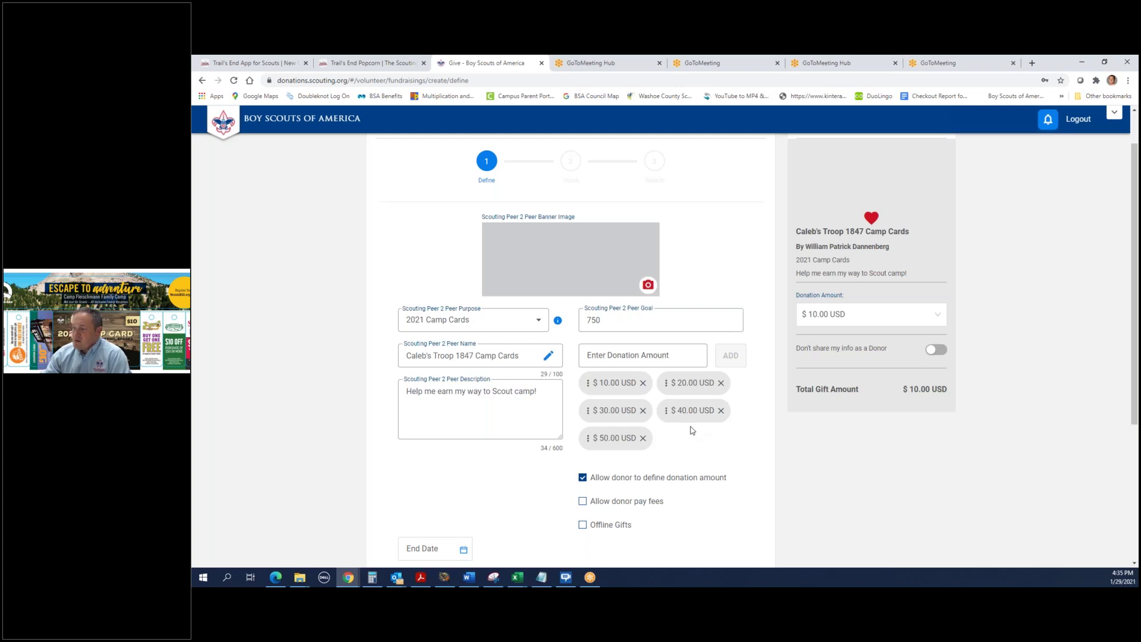
scroll(693, 430, "up", 1)
scroll(670, 475, "down", 3)
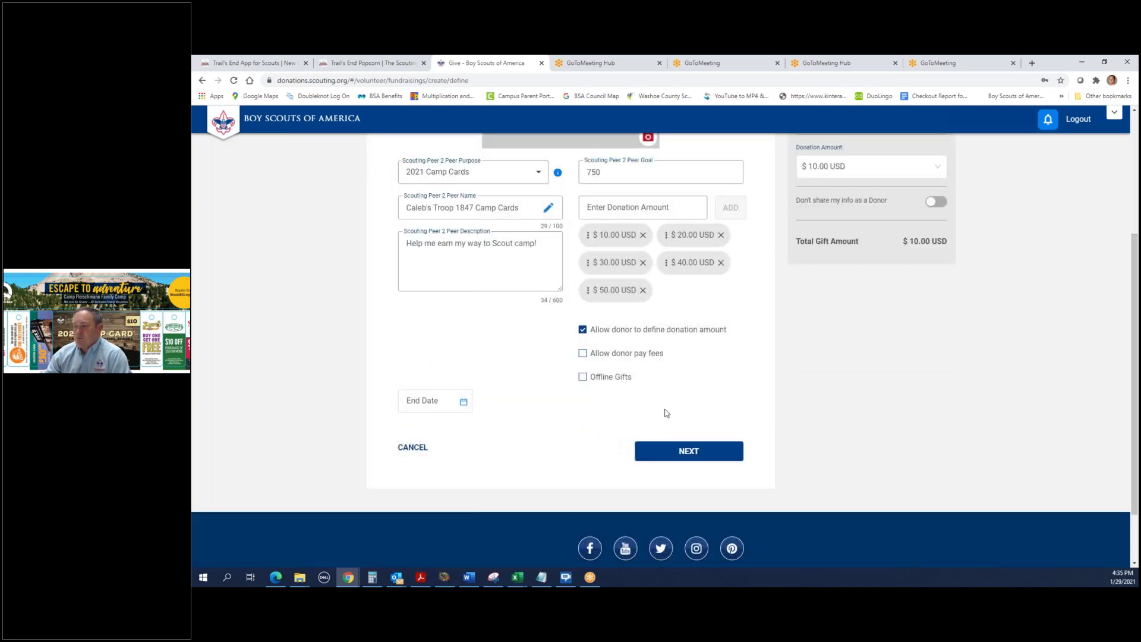
left_click(583, 354)
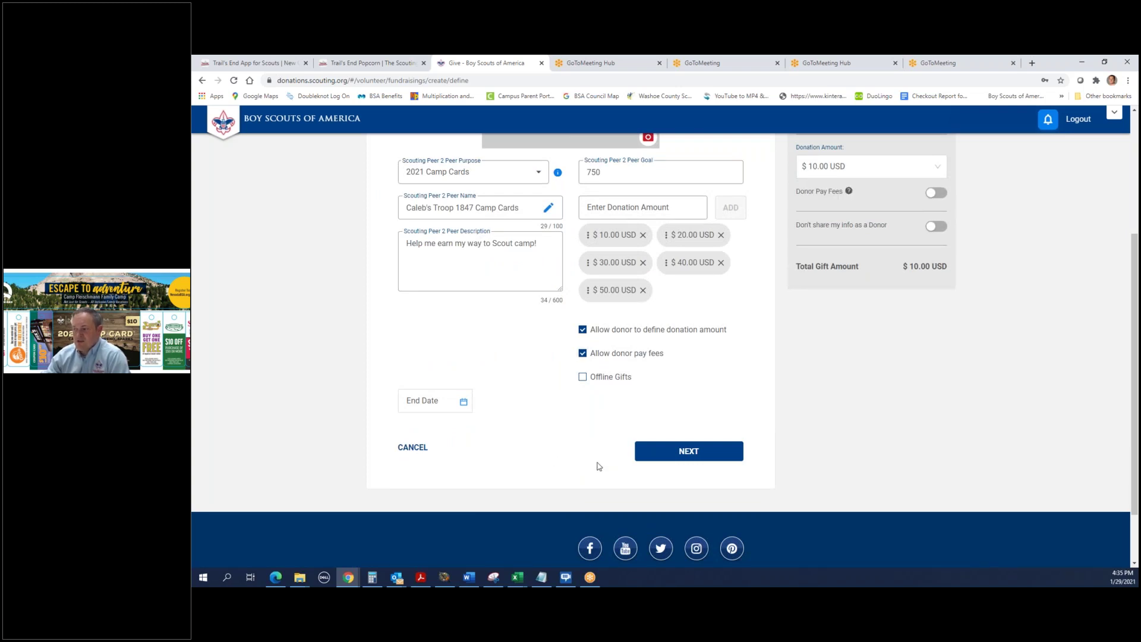
Set the appeal's end date to 2021-03-31.
scroll(600, 457, "up", 1)
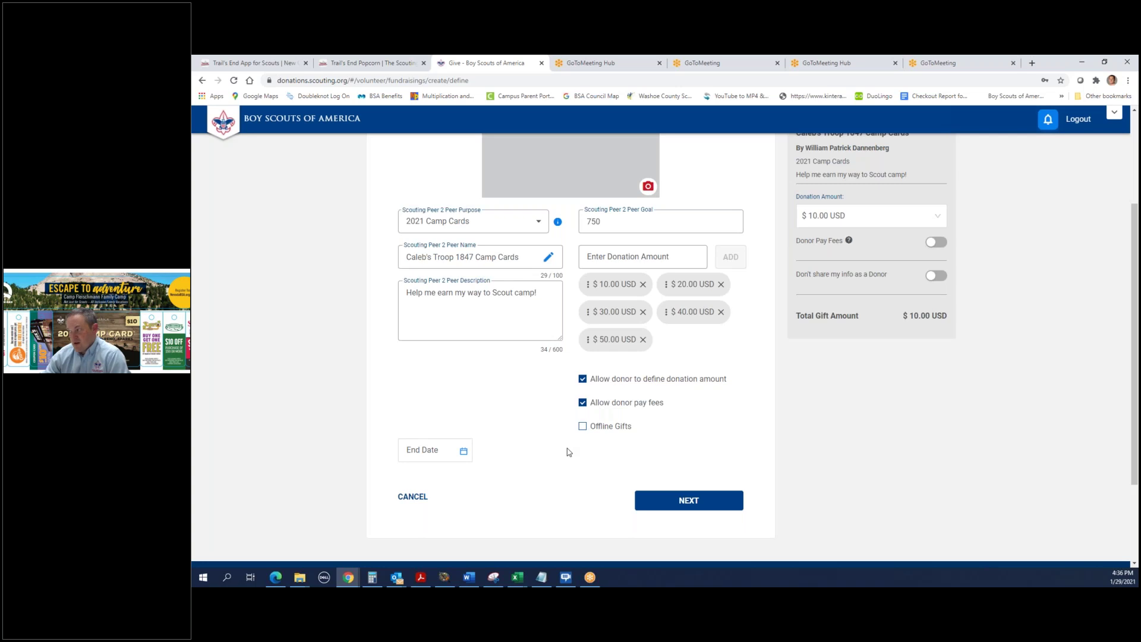
left_click(462, 452)
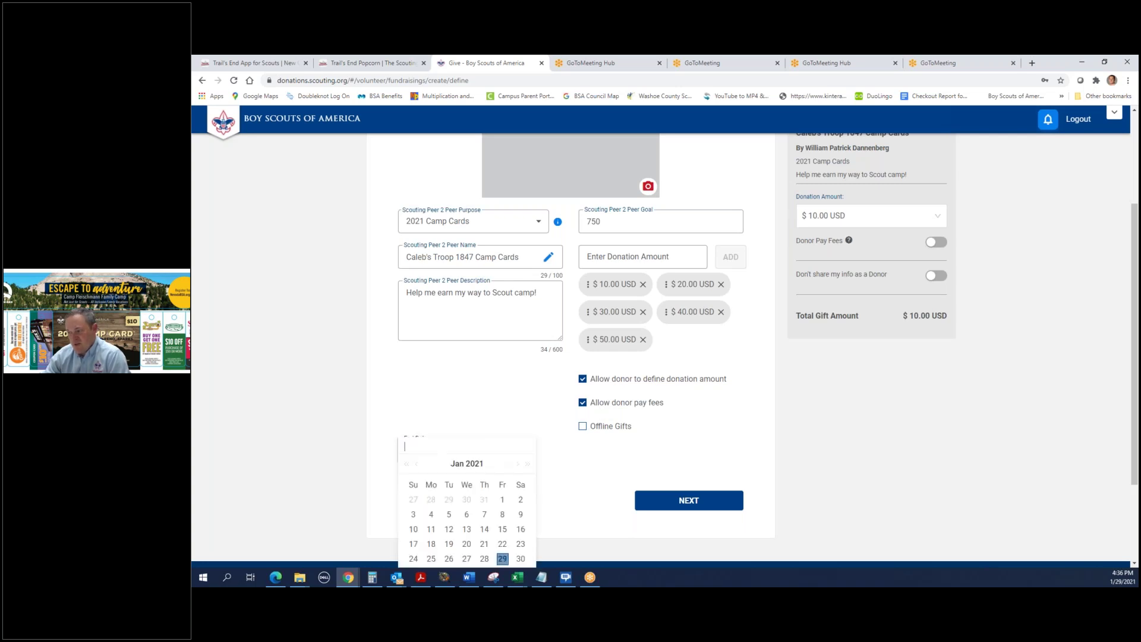
scroll(516, 472, "down", 2)
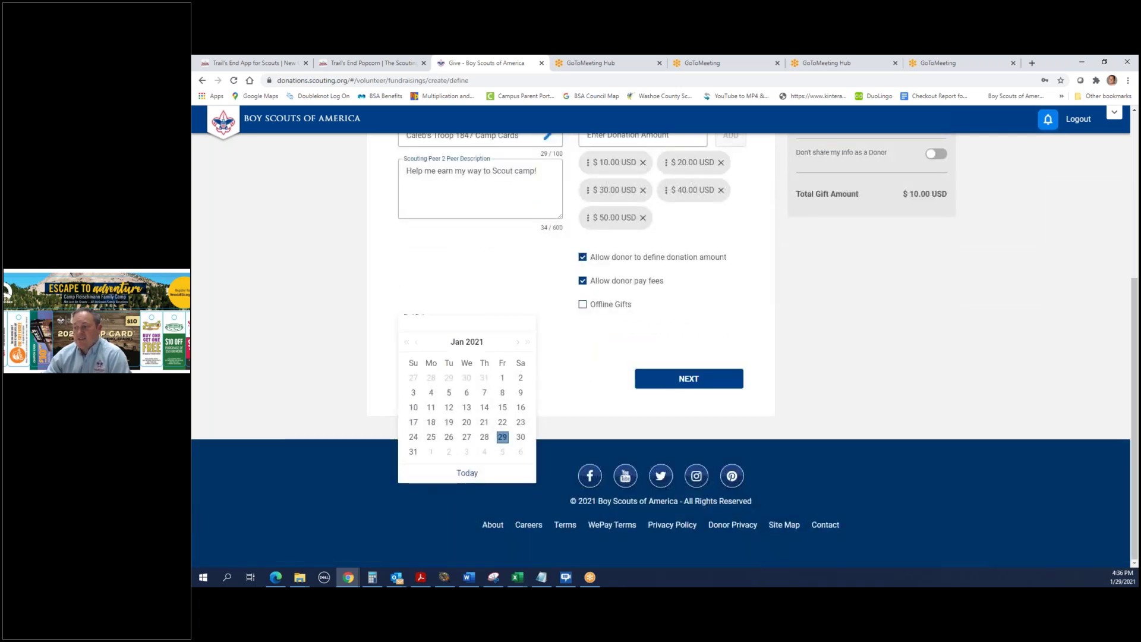
left_click(517, 343)
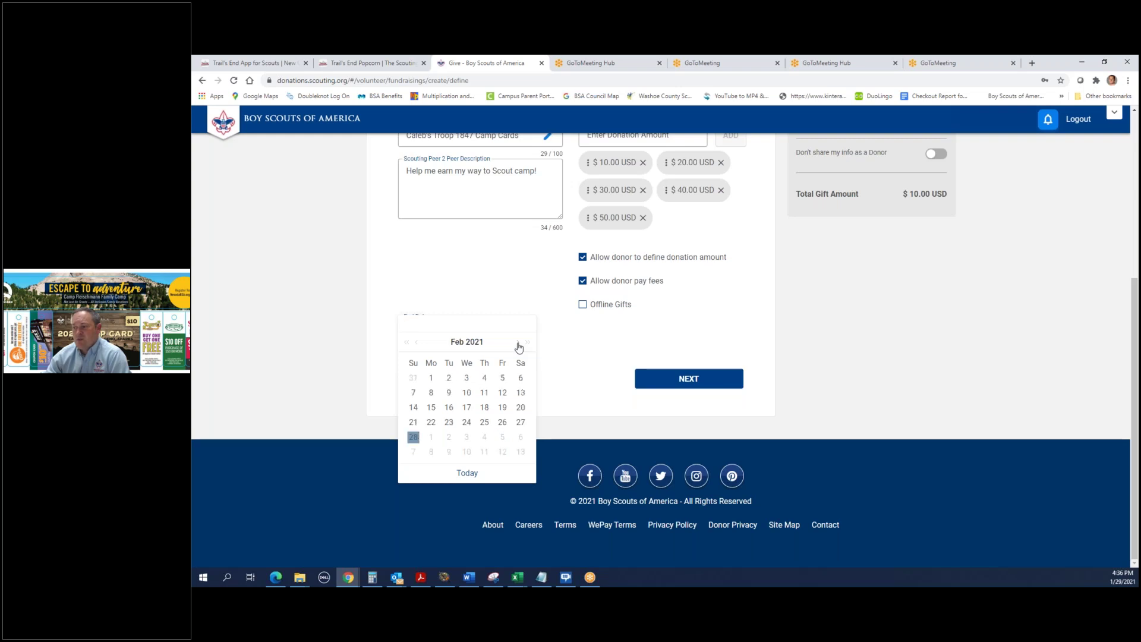
left_click(518, 345)
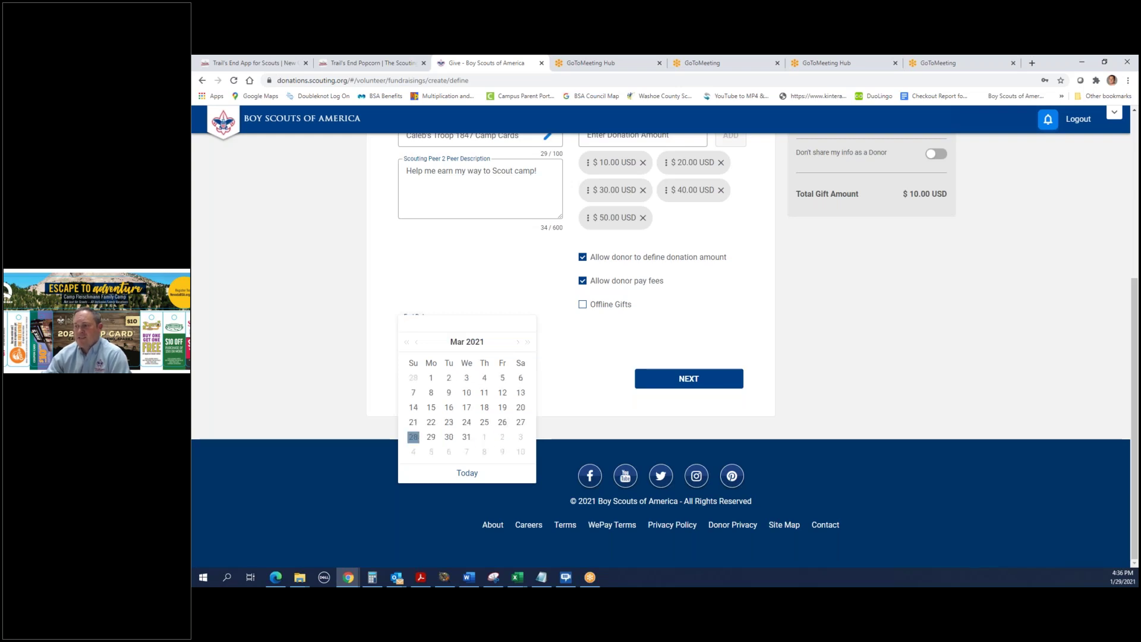
left_click(467, 438)
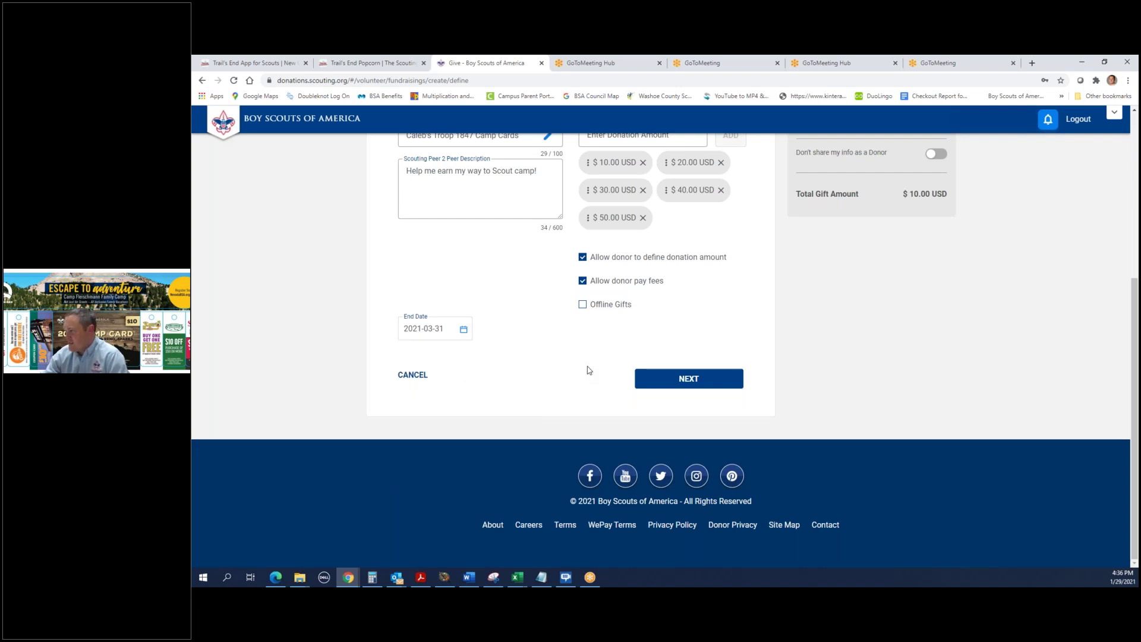
Check the gift total in the appeal preview with Donor Pay Fees switched on, and switch it off again.
scroll(588, 370, "up", 3)
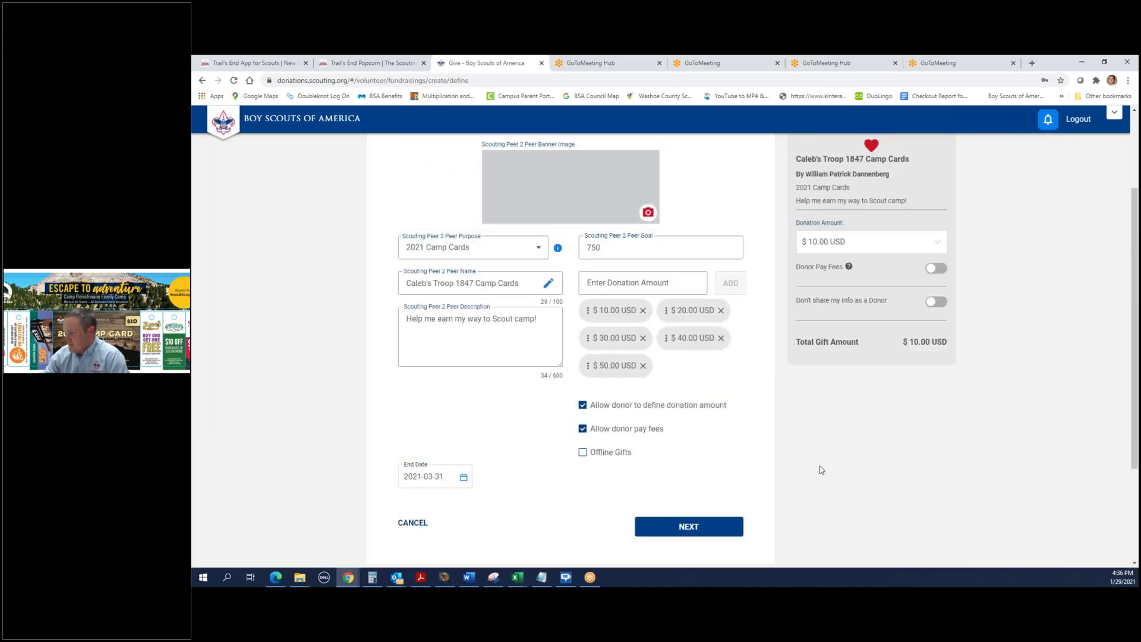
left_click(932, 272)
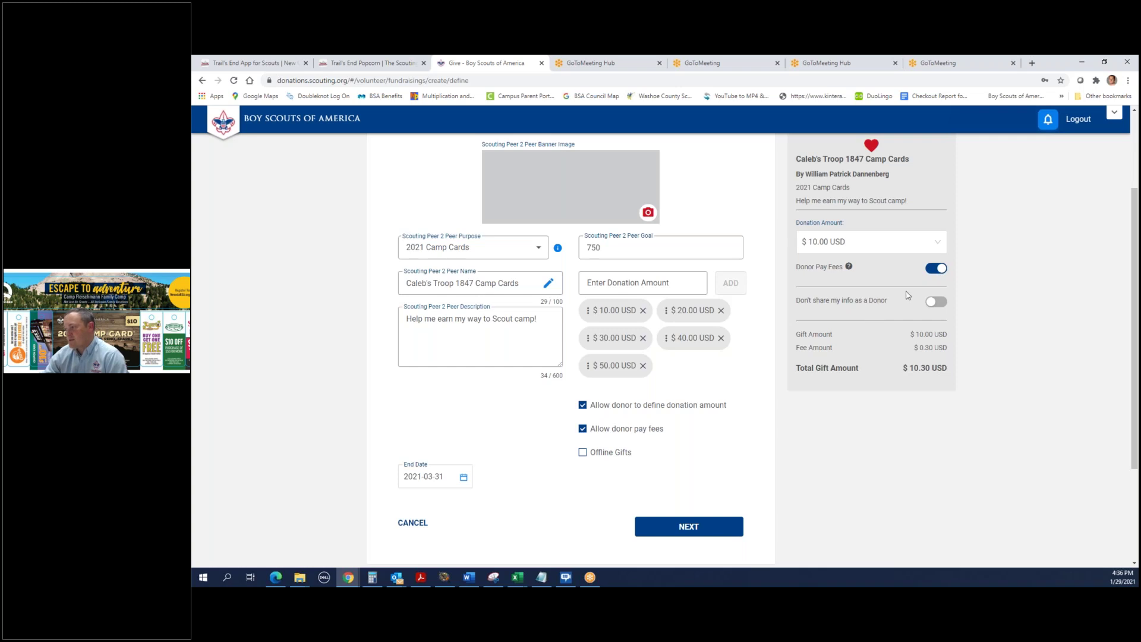
left_click(936, 270)
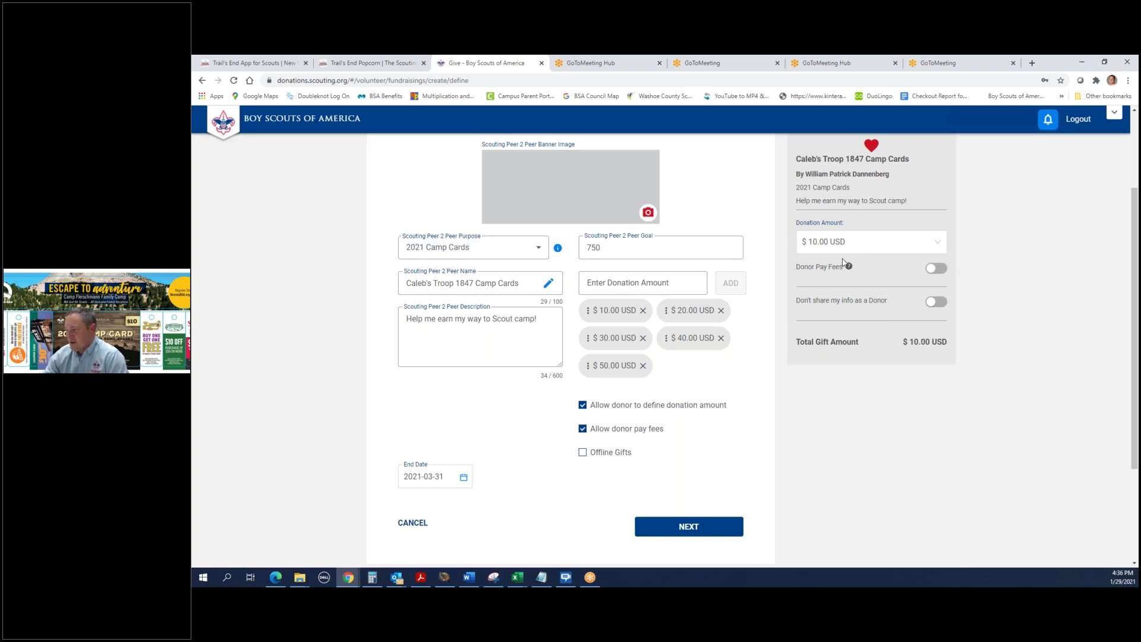
scroll(850, 324, "up", 1)
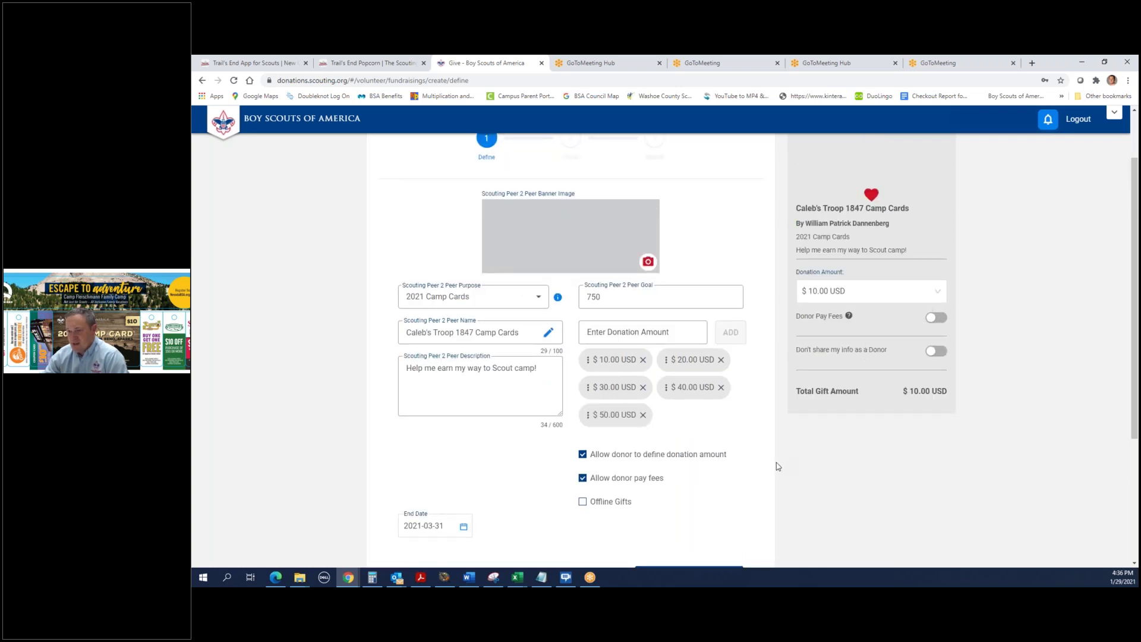
scroll(746, 463, "down", 1)
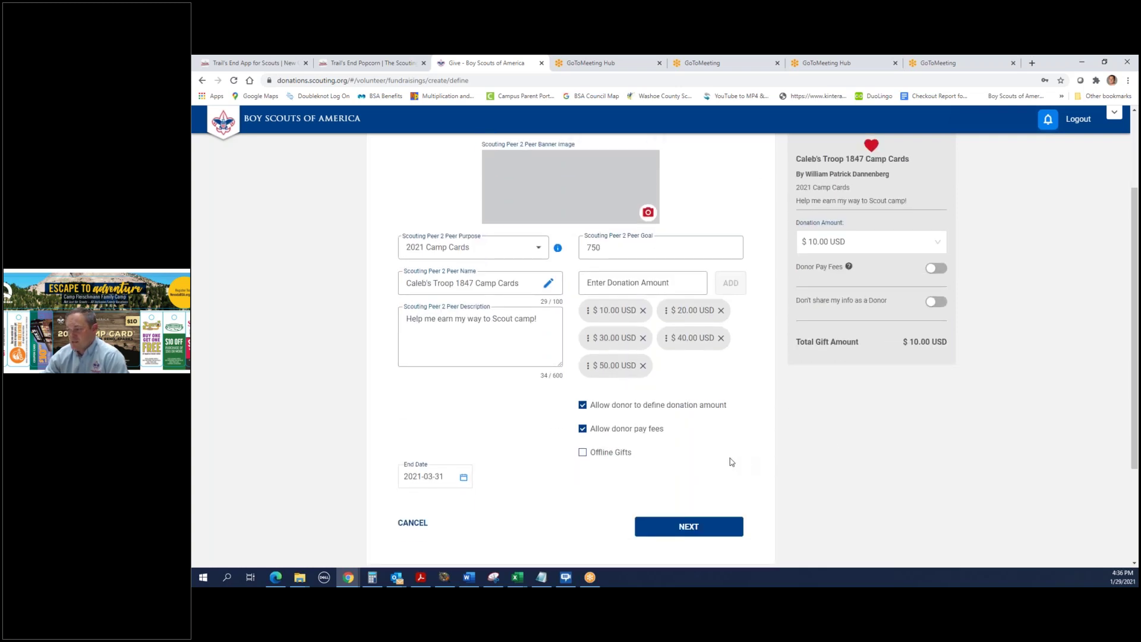
Load CampCard2021SampleWest from the Camp Card folder as the appeal's banner image and continue to the Thank stage.
left_click(704, 529)
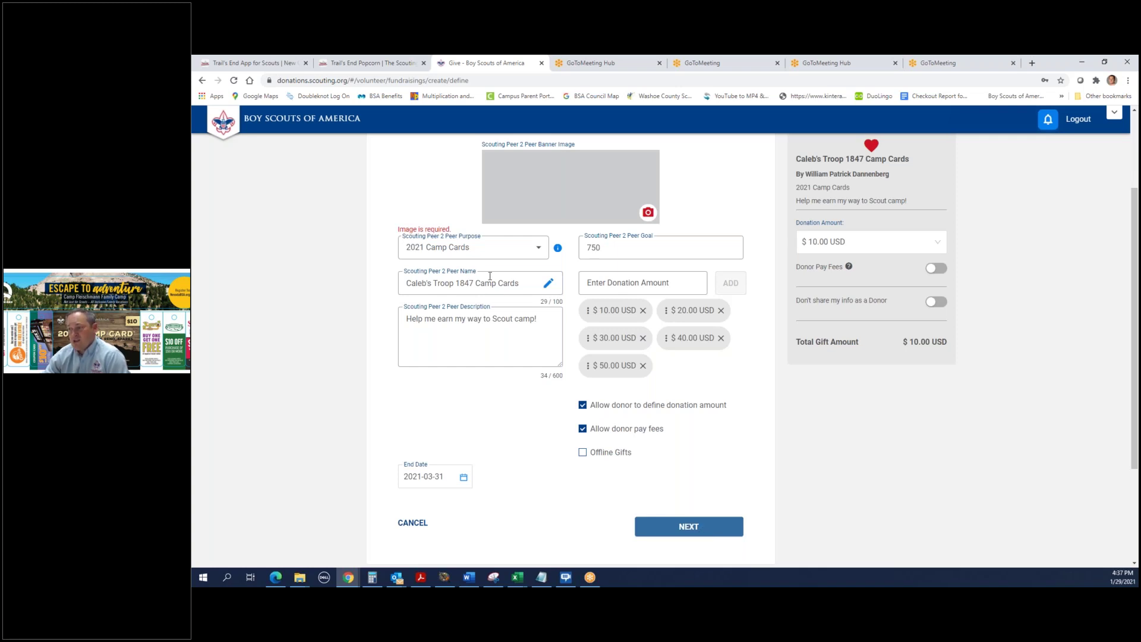
left_click(650, 212)
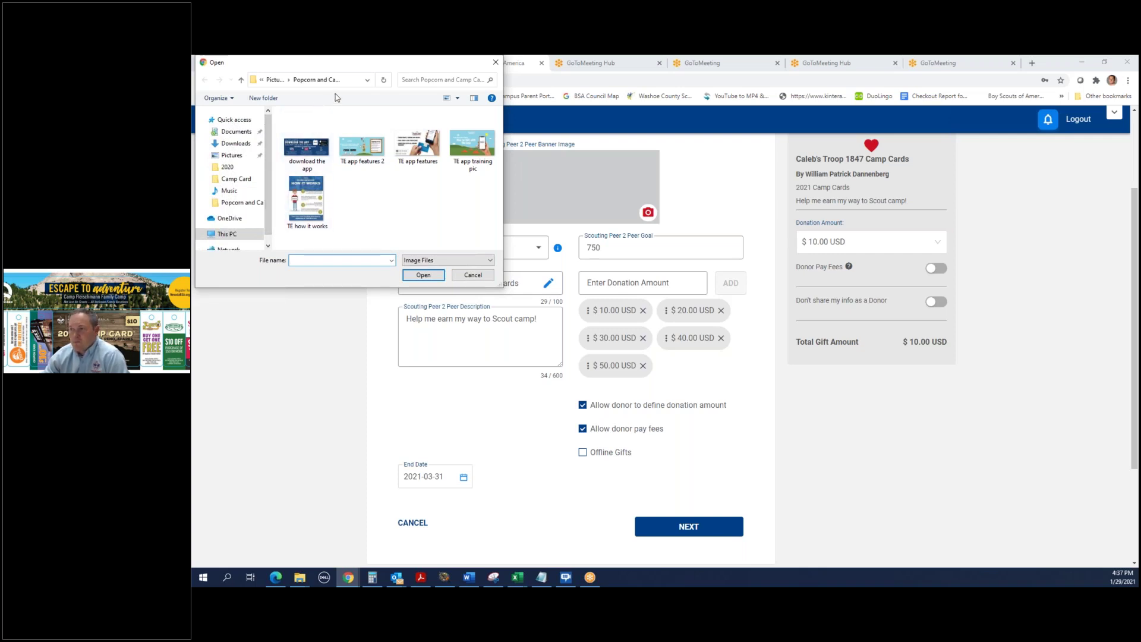
left_click(236, 179)
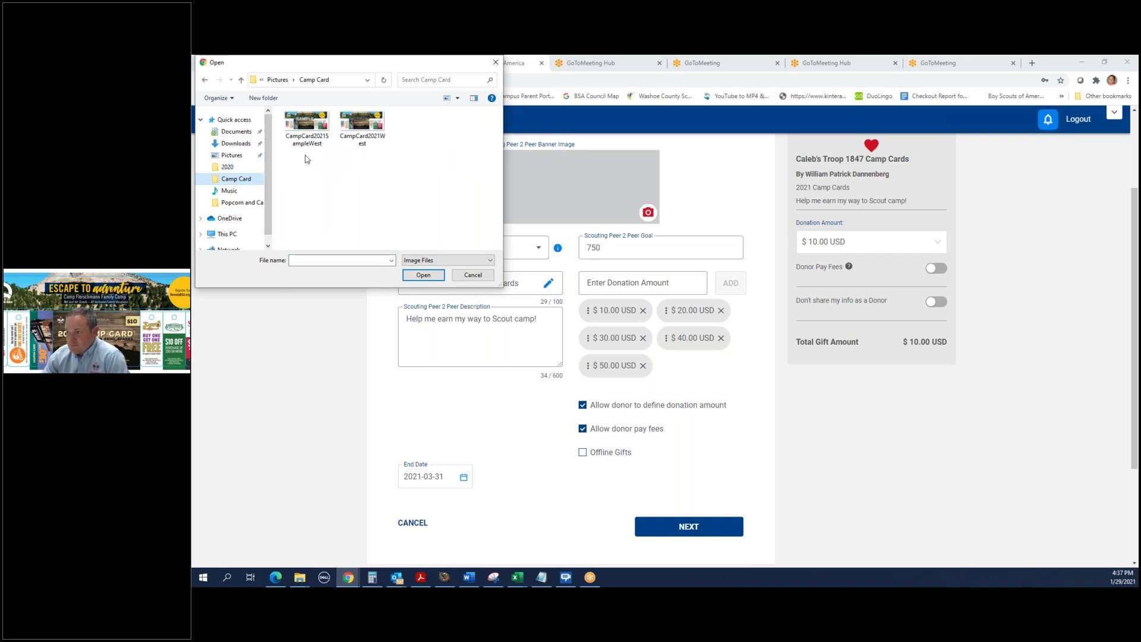
left_click(303, 134)
left_click(410, 271)
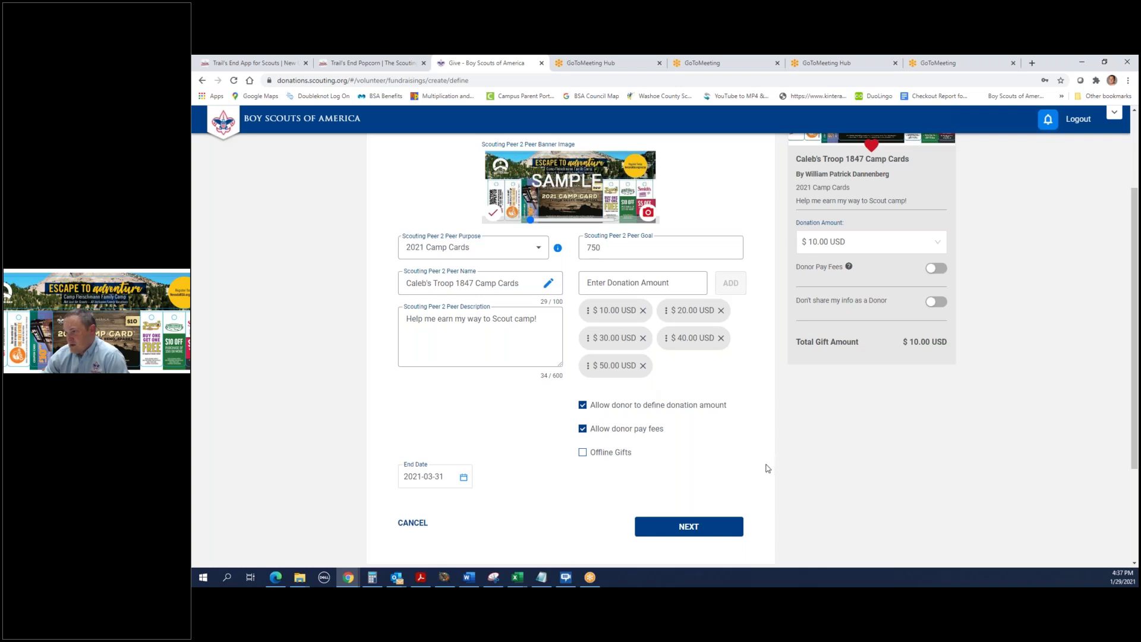
left_click(675, 530)
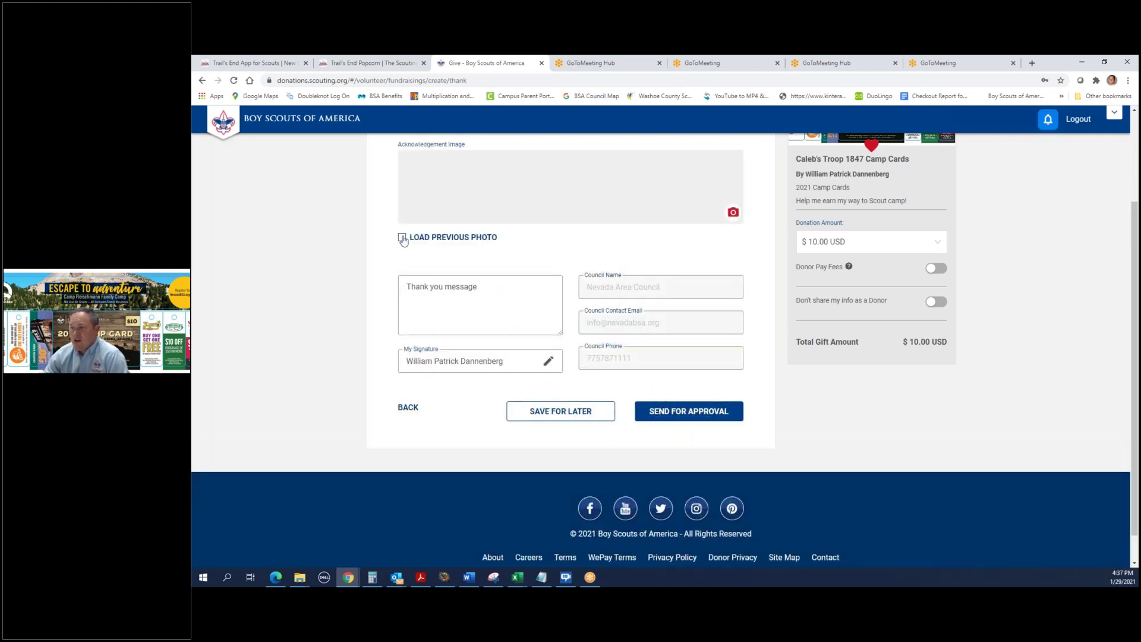
Reuse the previous photo as the acknowledgement image and enter the thank-you message "Thank you very much for supporting me to go to camp this summer!".
left_click(404, 239)
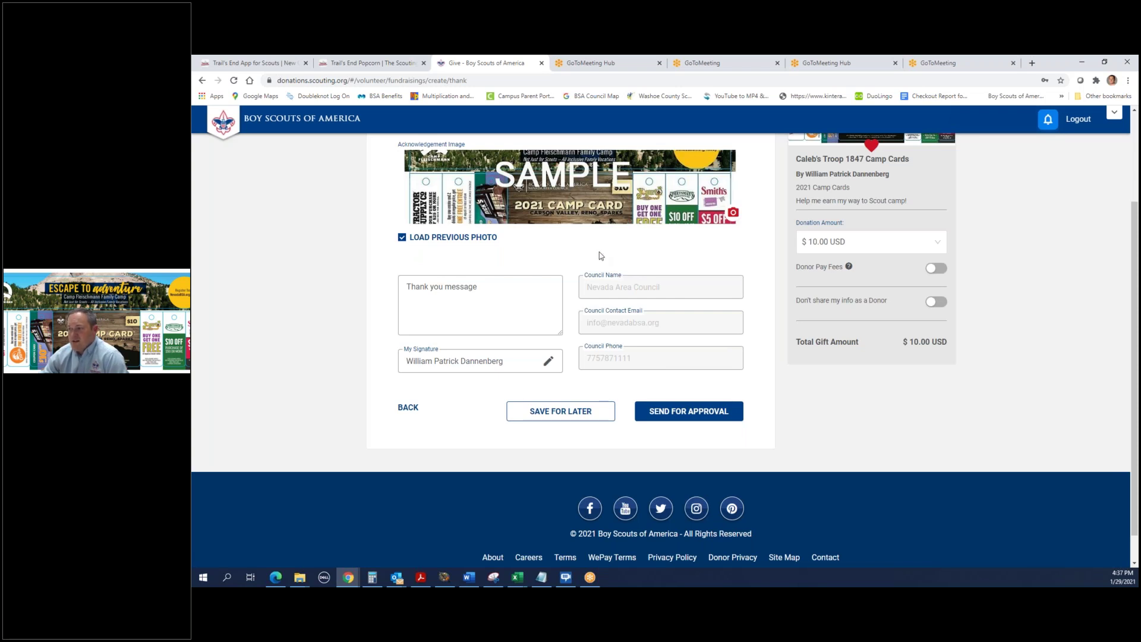
left_click(479, 288)
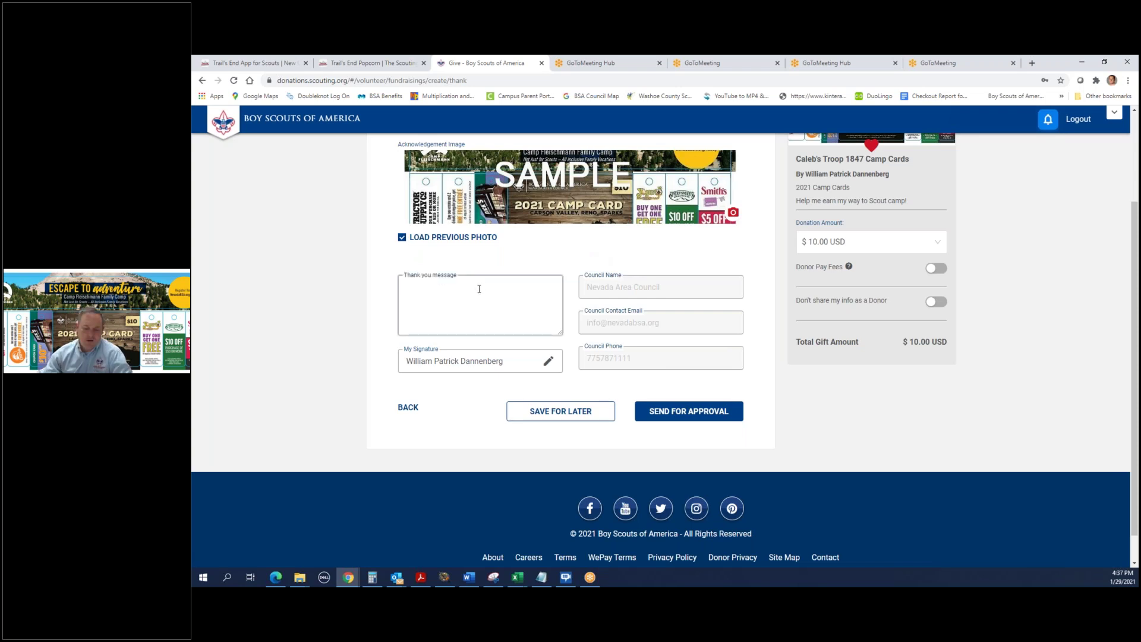
type("T")
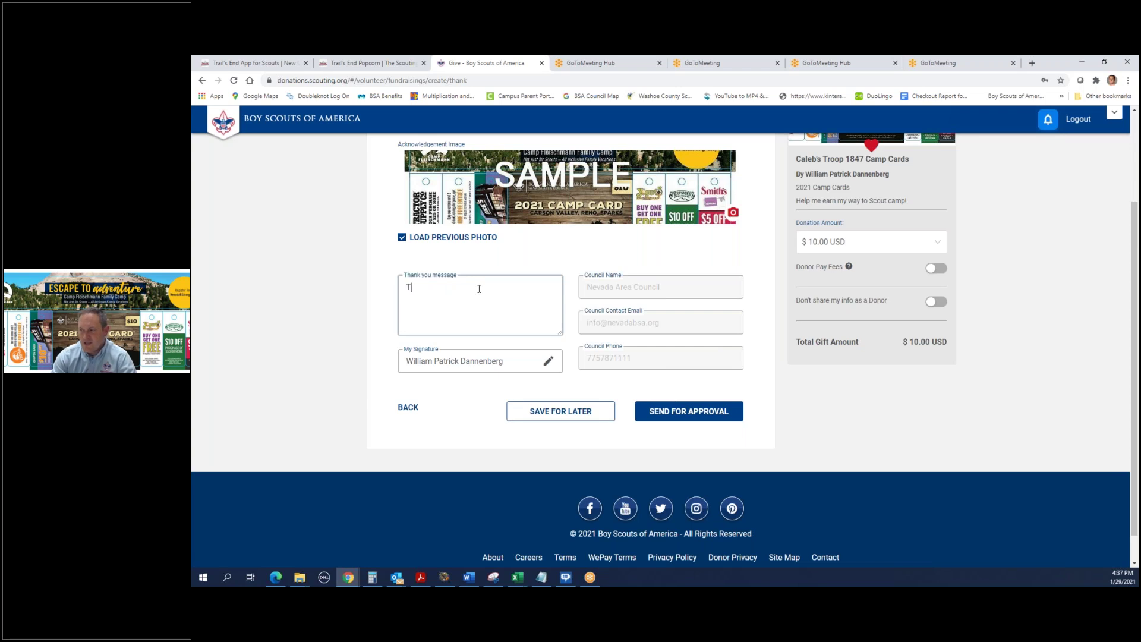
type("hank you very much for su")
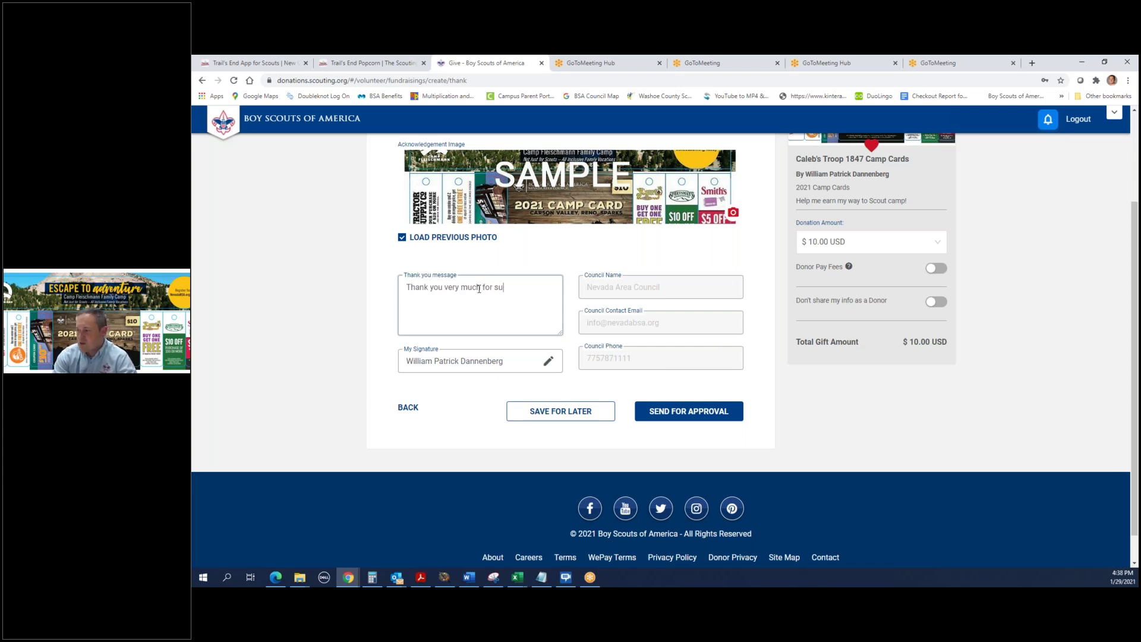
type("pporting me t")
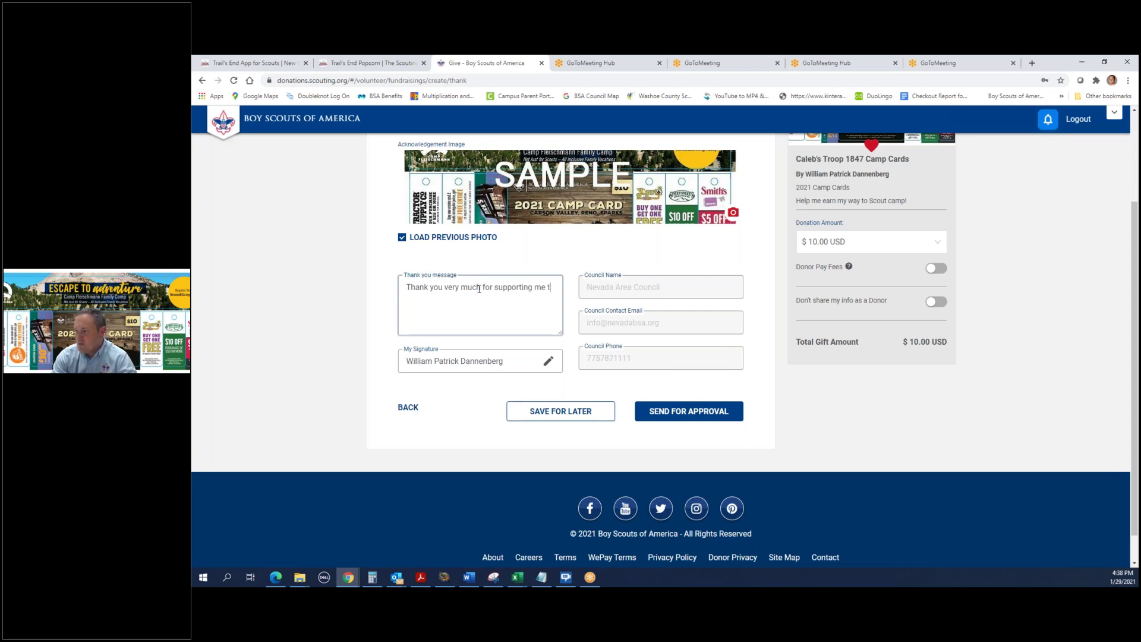
type("o go to c")
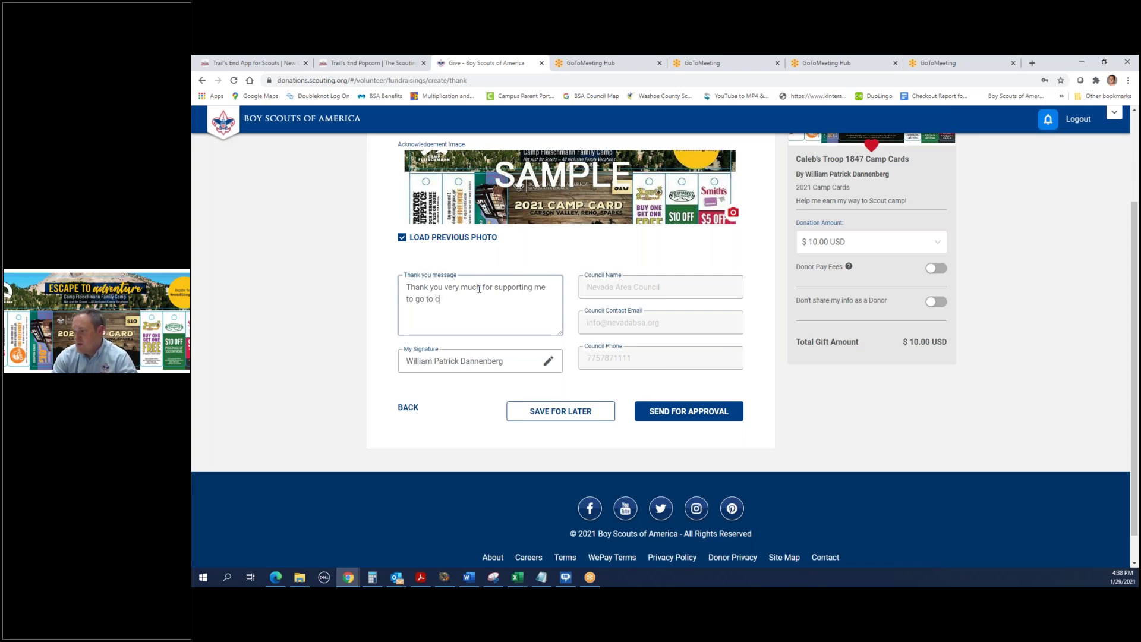
type("amp this summer!")
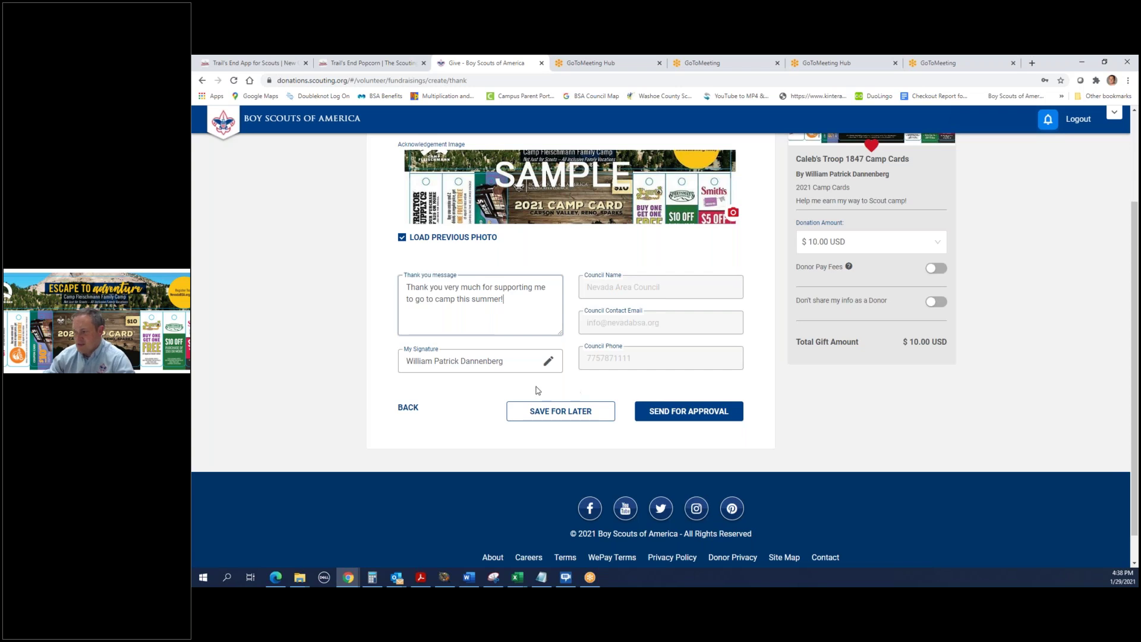
Replace the signature with the Scout's first name followed by "from Troop 1847".
left_click_drag(504, 360, 347, 355)
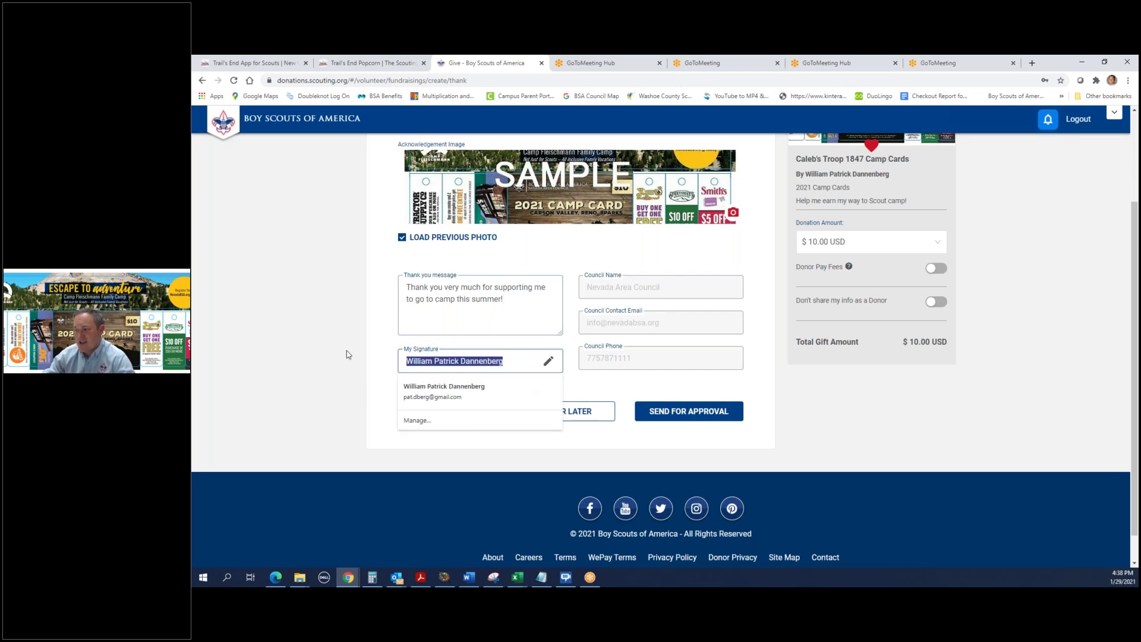
type("Caleb")
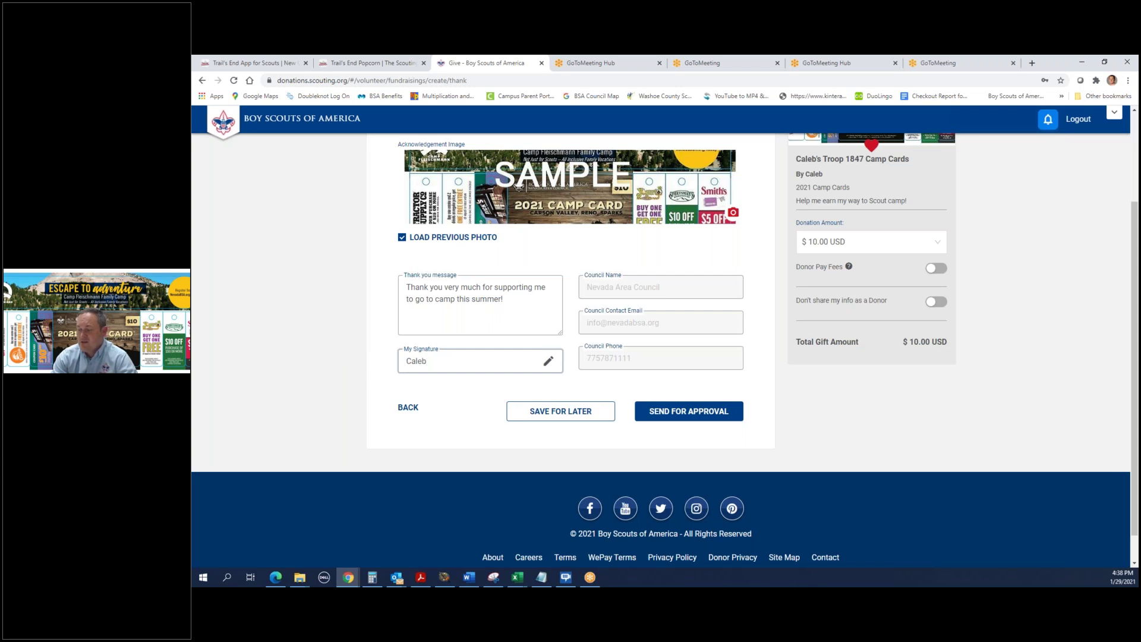
type(" from Troop")
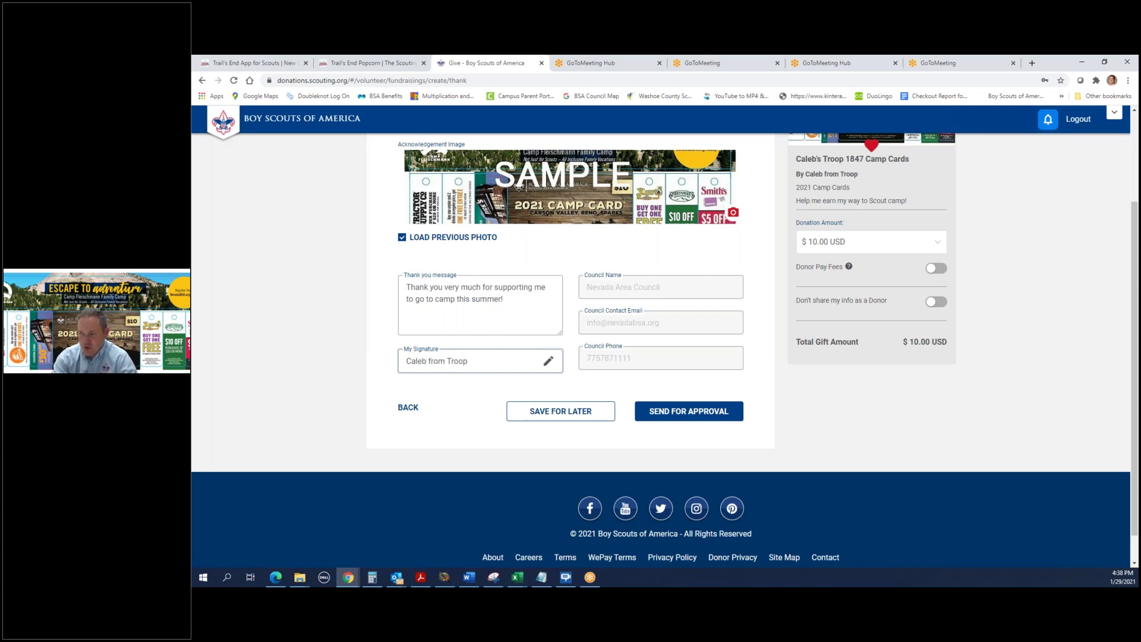
type(" 1847")
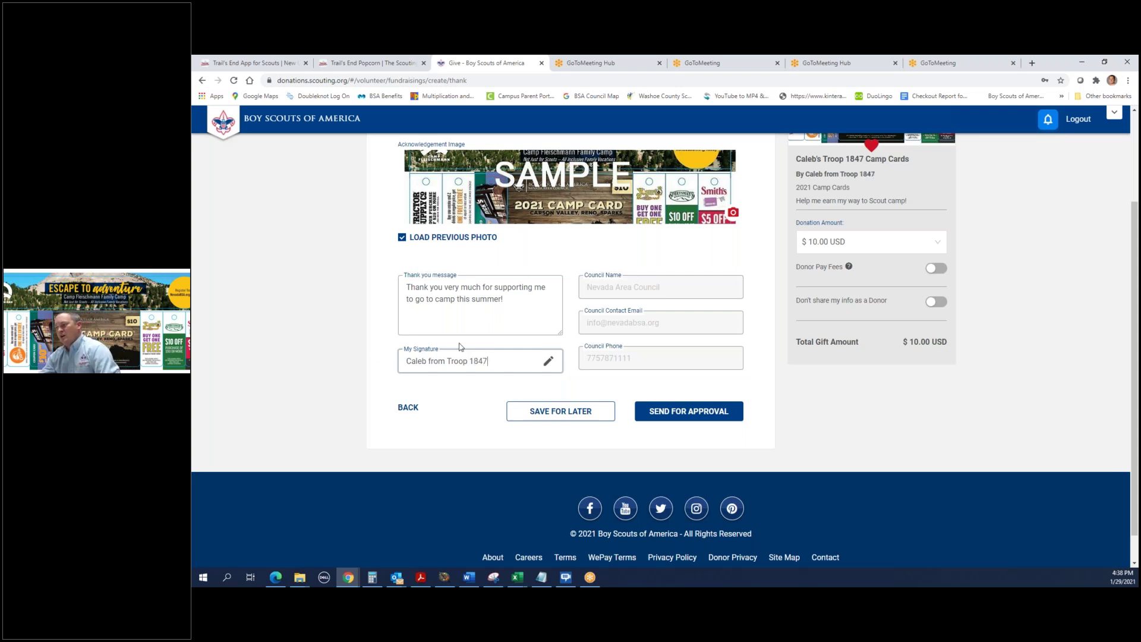
Send the appeal to the council for approval and finish the submission to return to the dashboard.
left_click(688, 411)
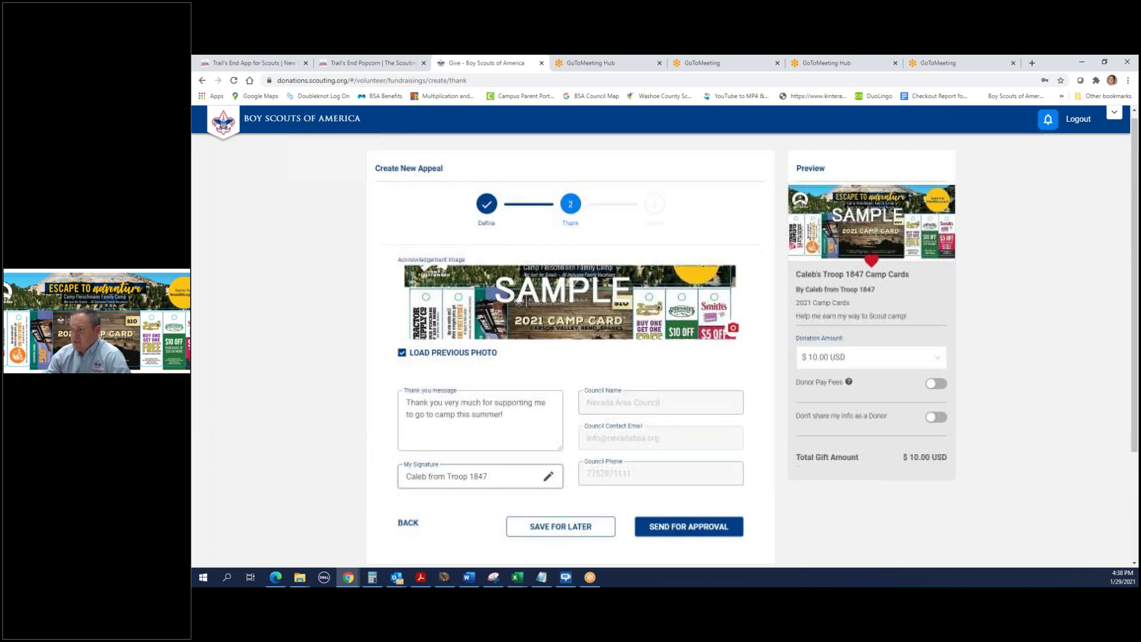
scroll(689, 453, "down", 3)
left_click(674, 430)
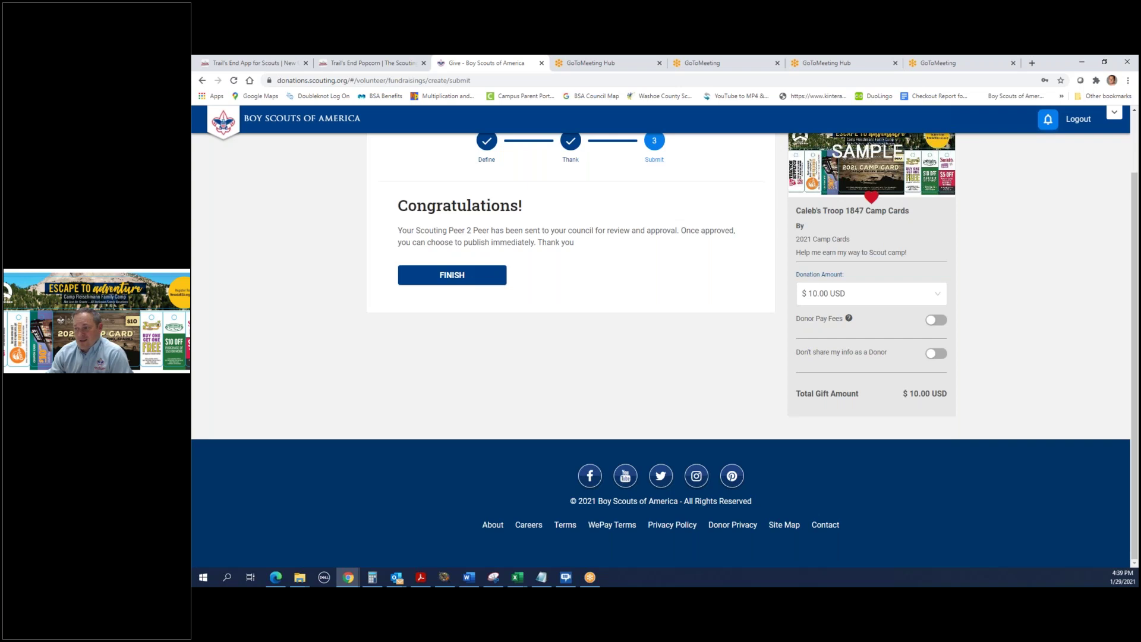
left_click(459, 276)
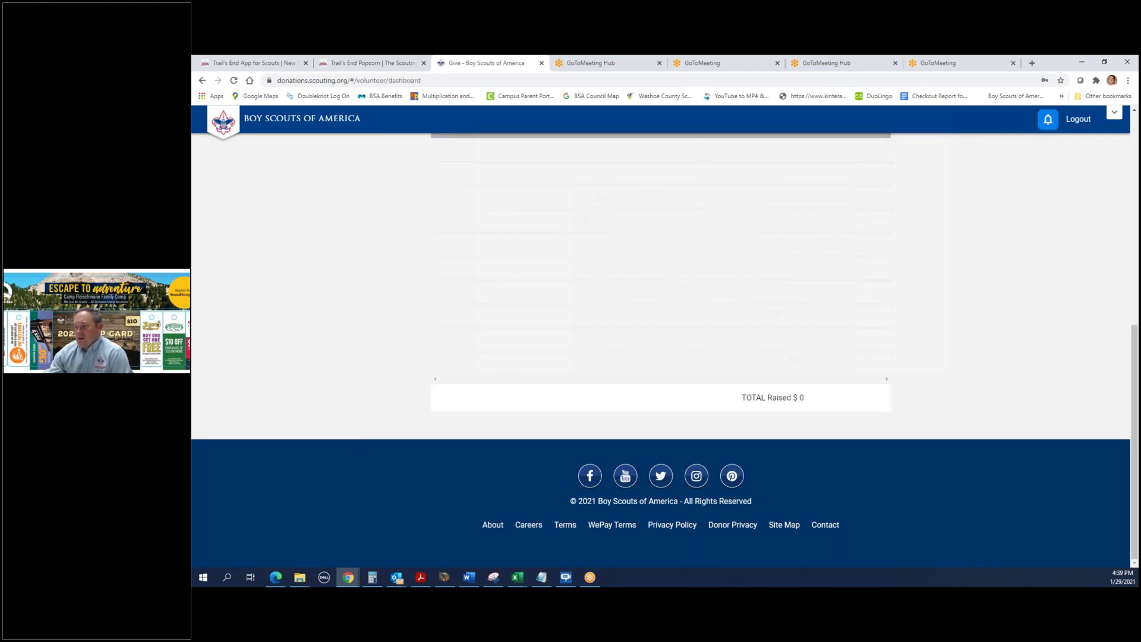
Expand the active 2021 Camp Card Troop 1847 appeal on the dashboard and copy its link for sharing.
scroll(337, 416, "up", 3)
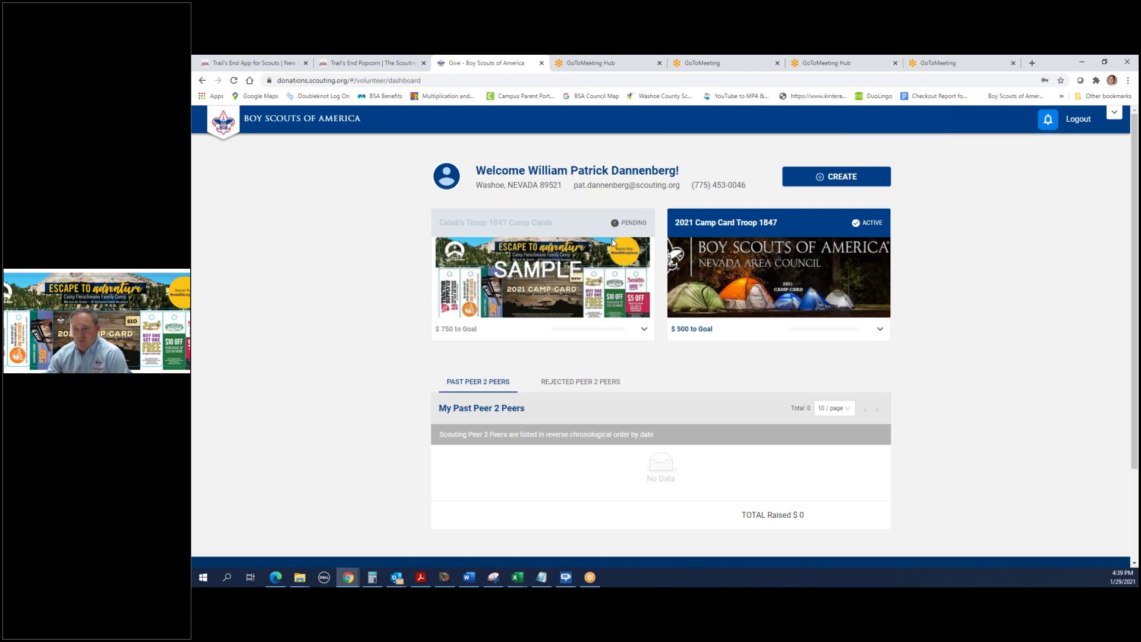
left_click(881, 329)
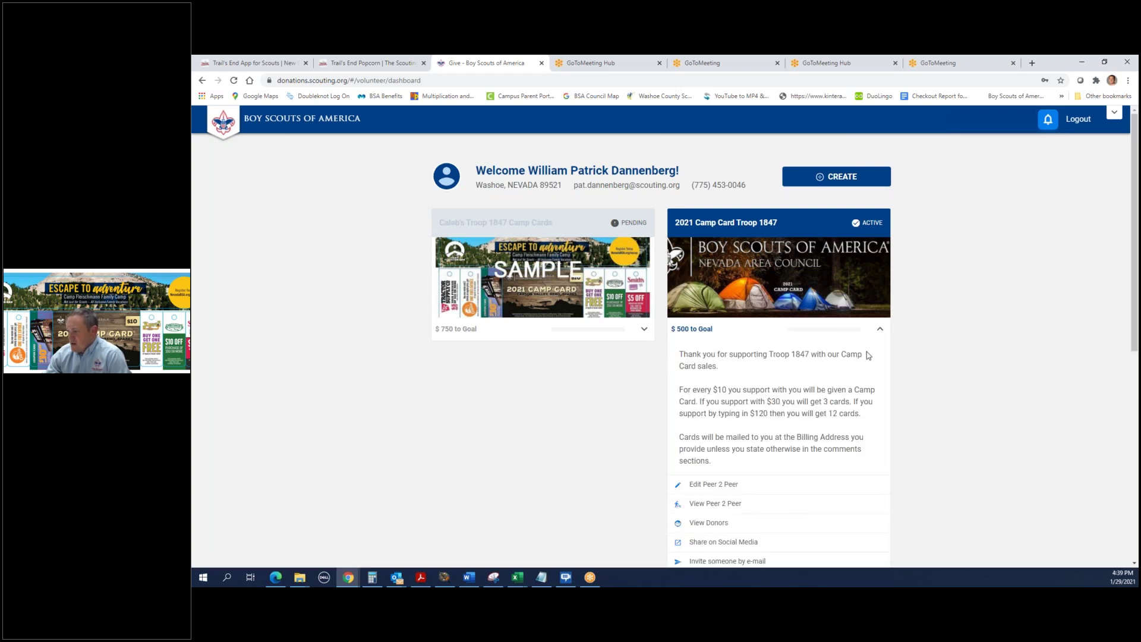
scroll(868, 356, "down", 3)
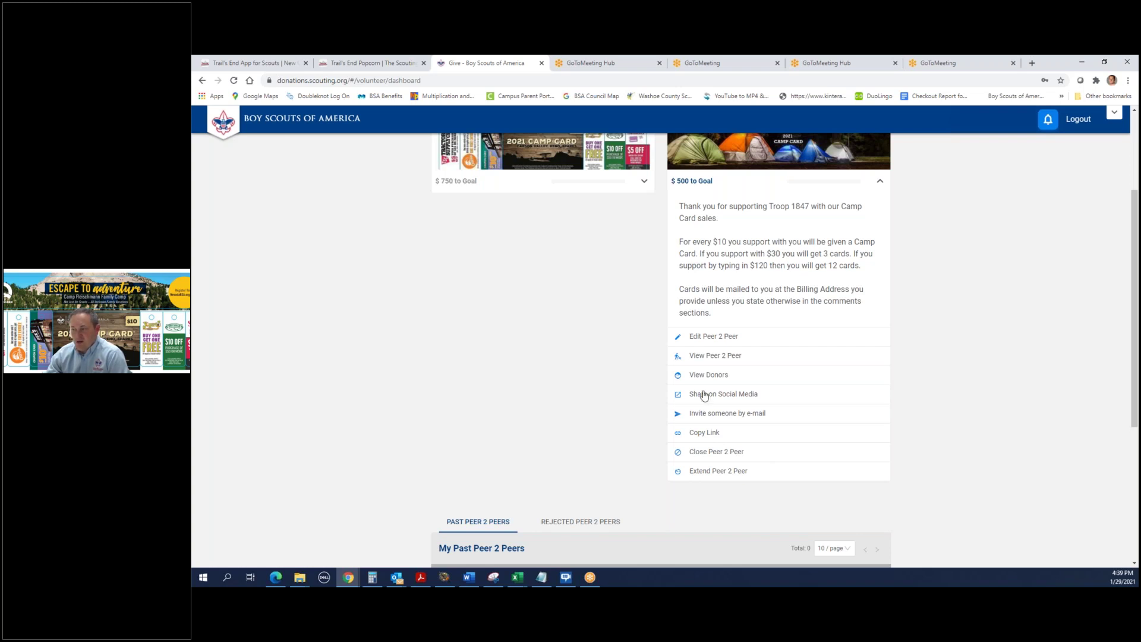
left_click(707, 437)
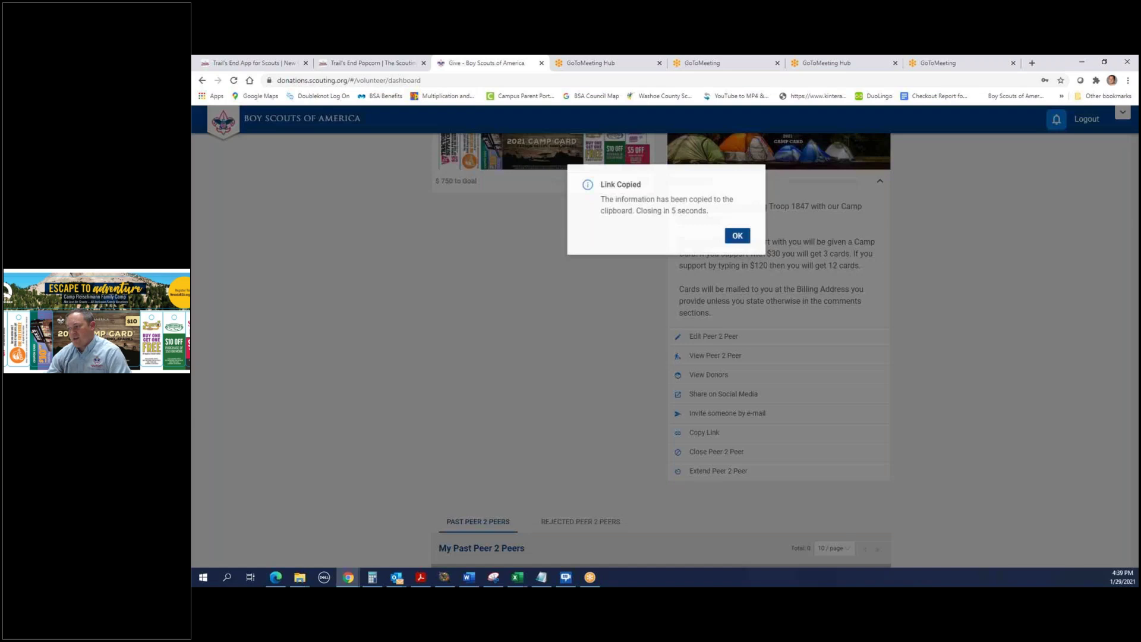
left_click(738, 230)
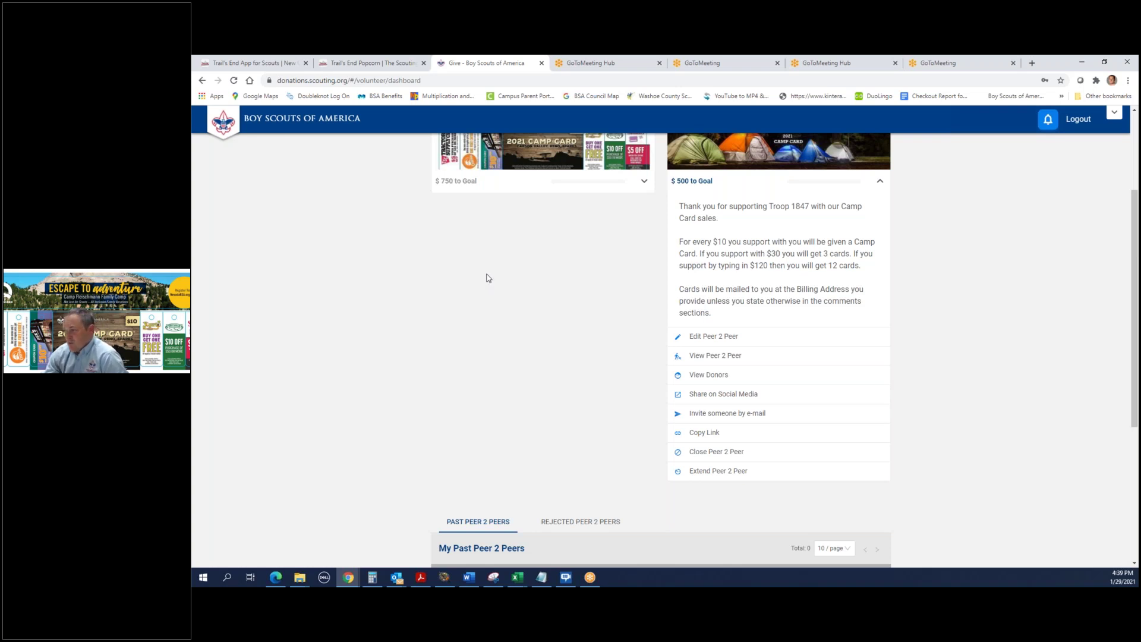
scroll(839, 345, "up", 3)
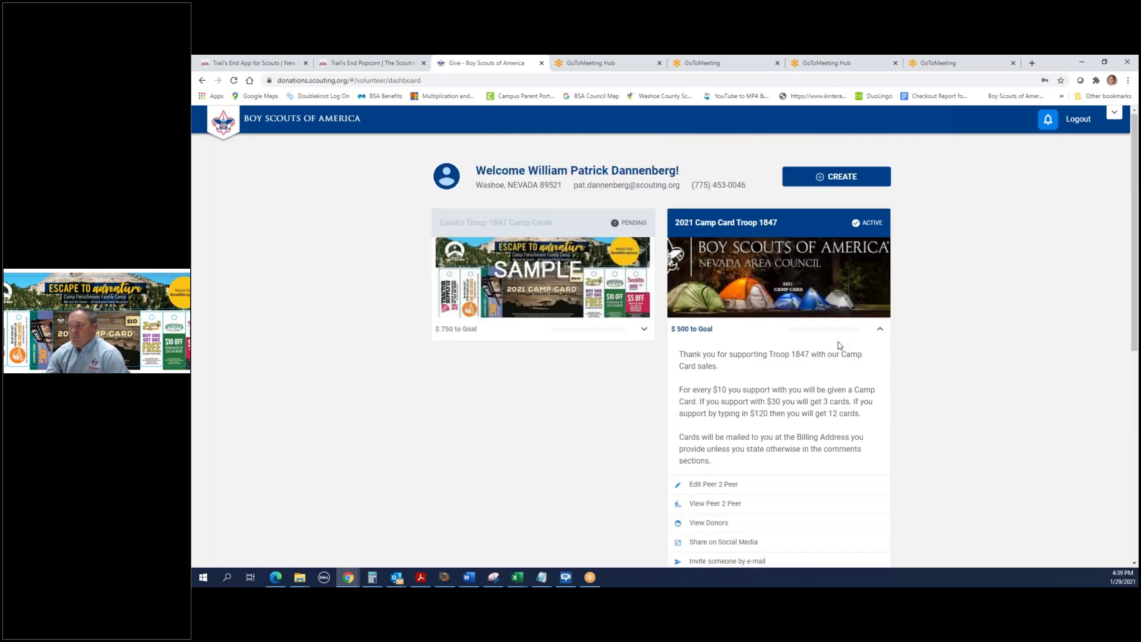